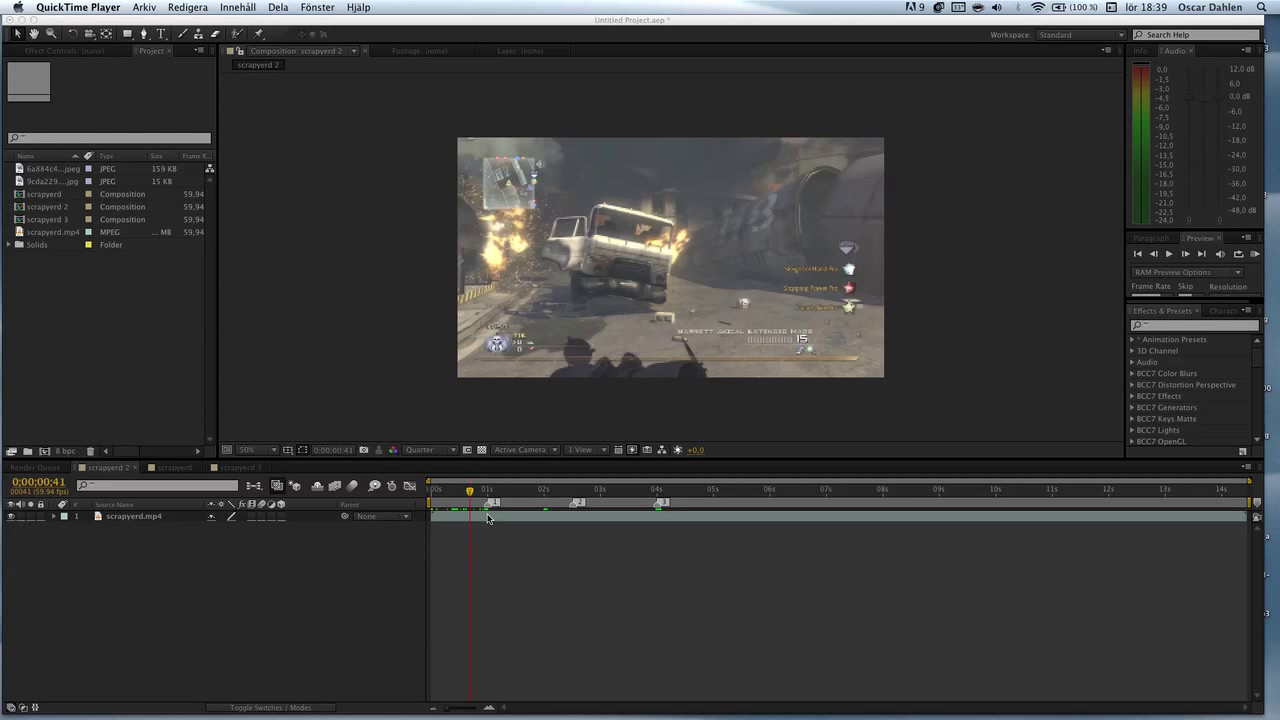
# Reveal the Scale property of the scrapyerd.mp4 layer and start keyframing it at 0;00;00;54, just before marker 1
pyautogui.click(487, 517)
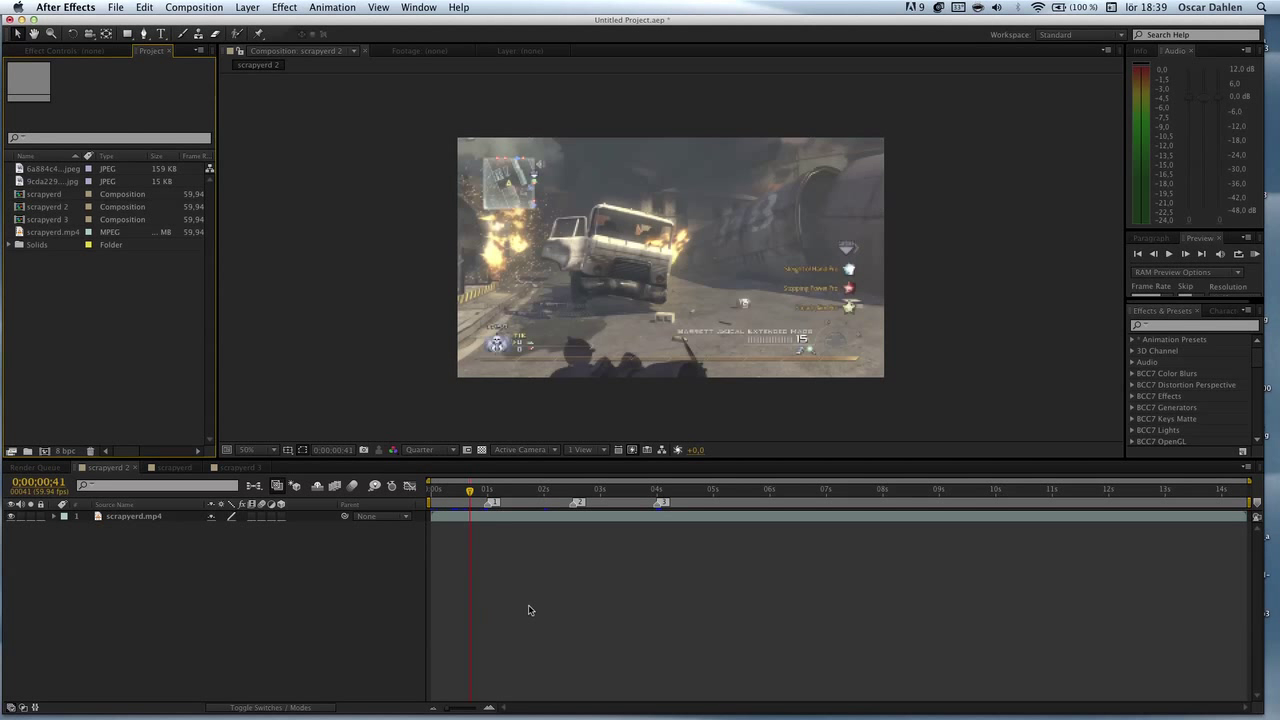
pyautogui.click(506, 528)
pyautogui.moveTo(472, 495); pyautogui.dragTo(473, 496)
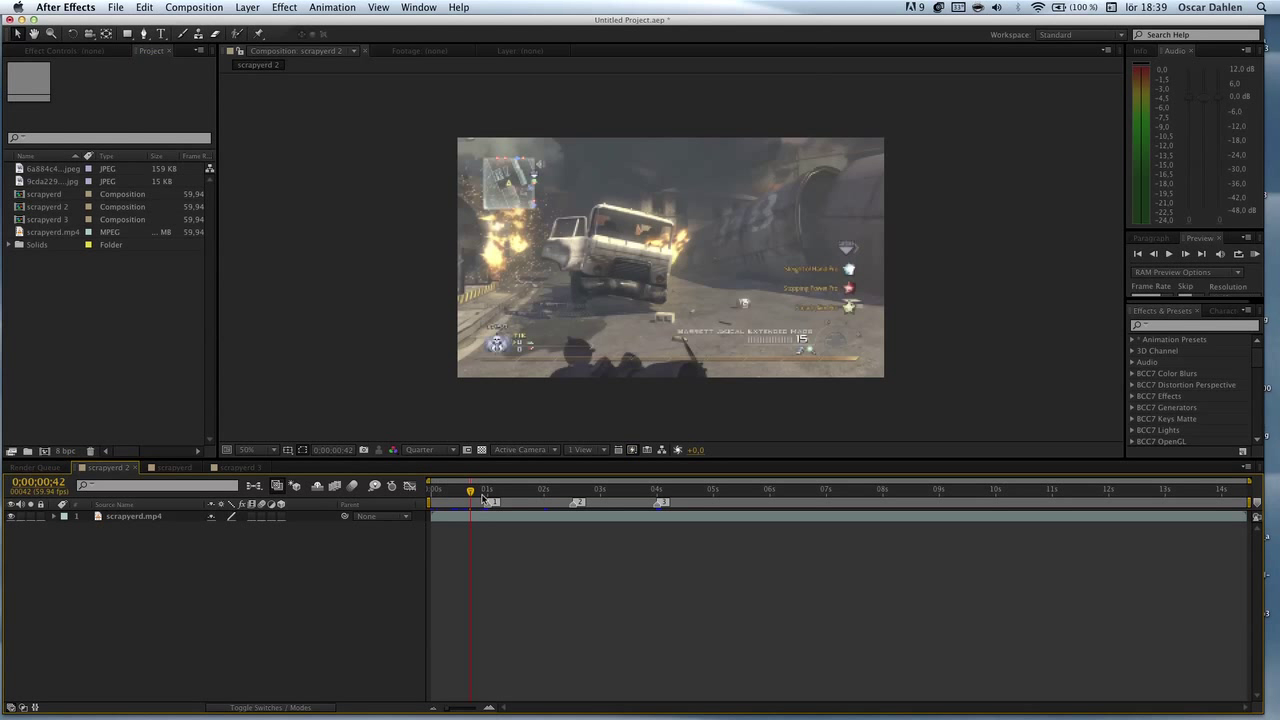
pyautogui.click(483, 491)
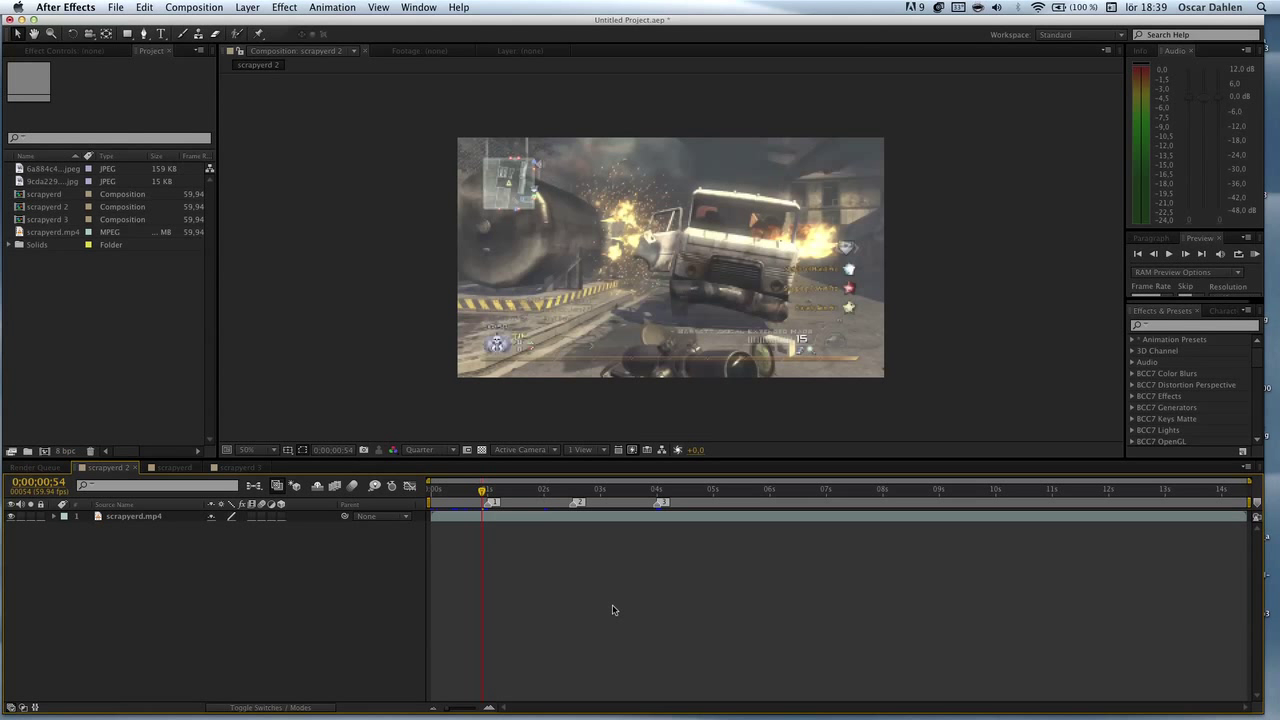
pyautogui.moveTo(450, 708); pyautogui.dragTo(472, 710)
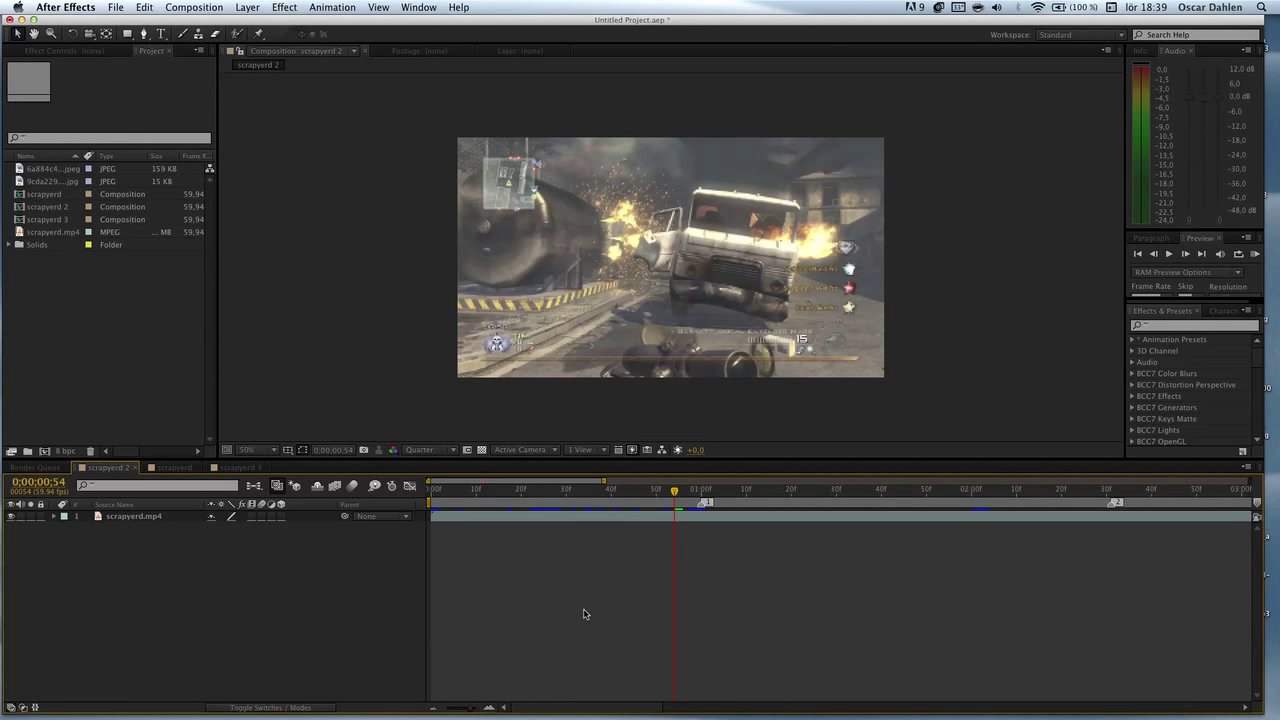
pyautogui.click(634, 516)
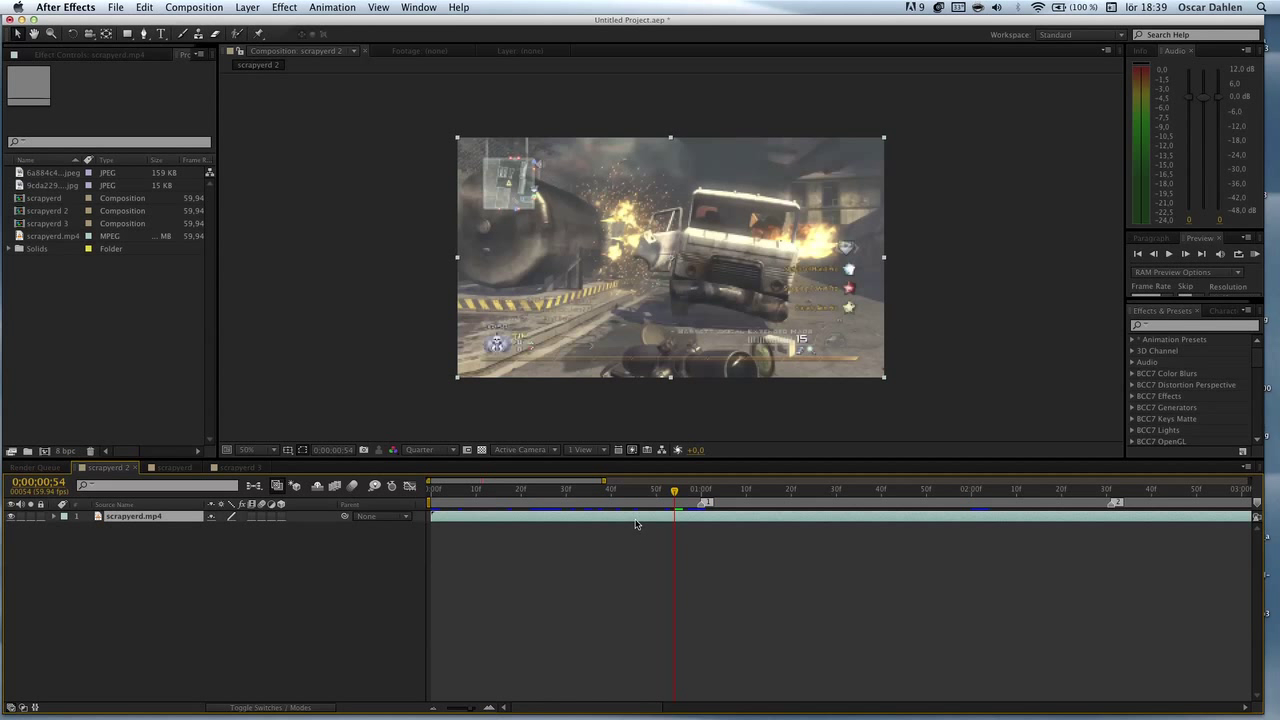
pyautogui.press('s')
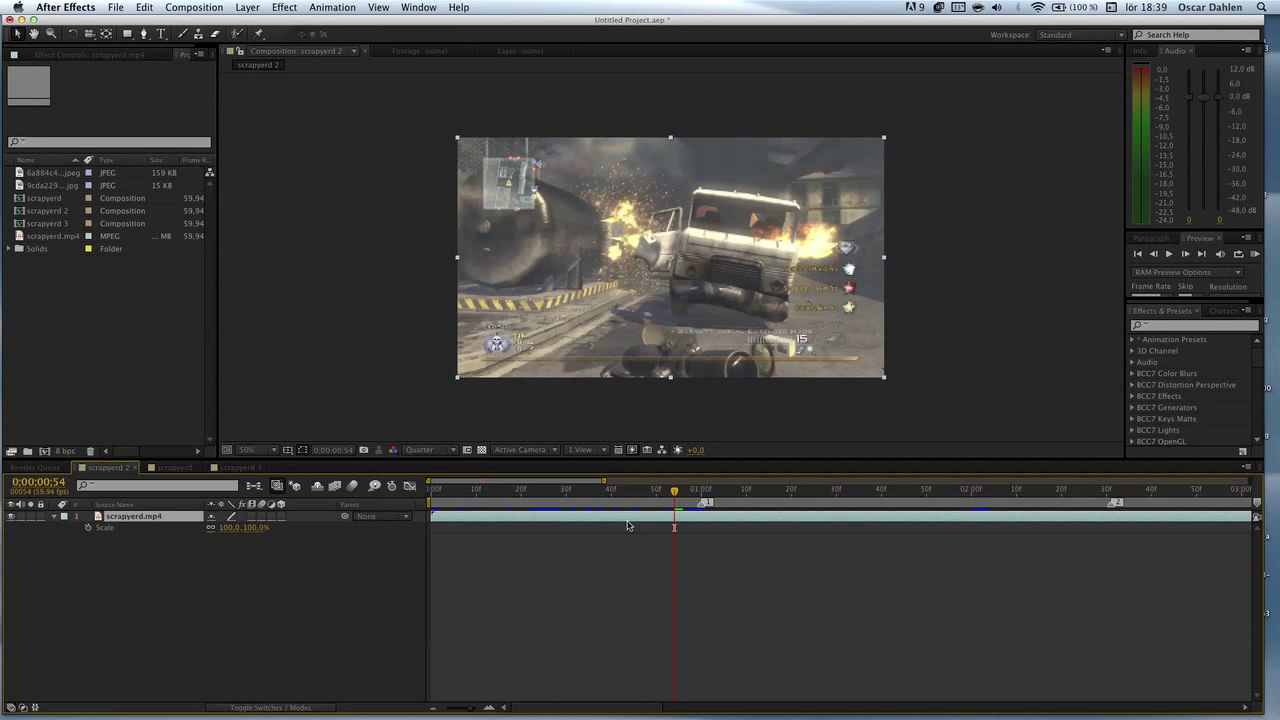
pyautogui.click(700, 491)
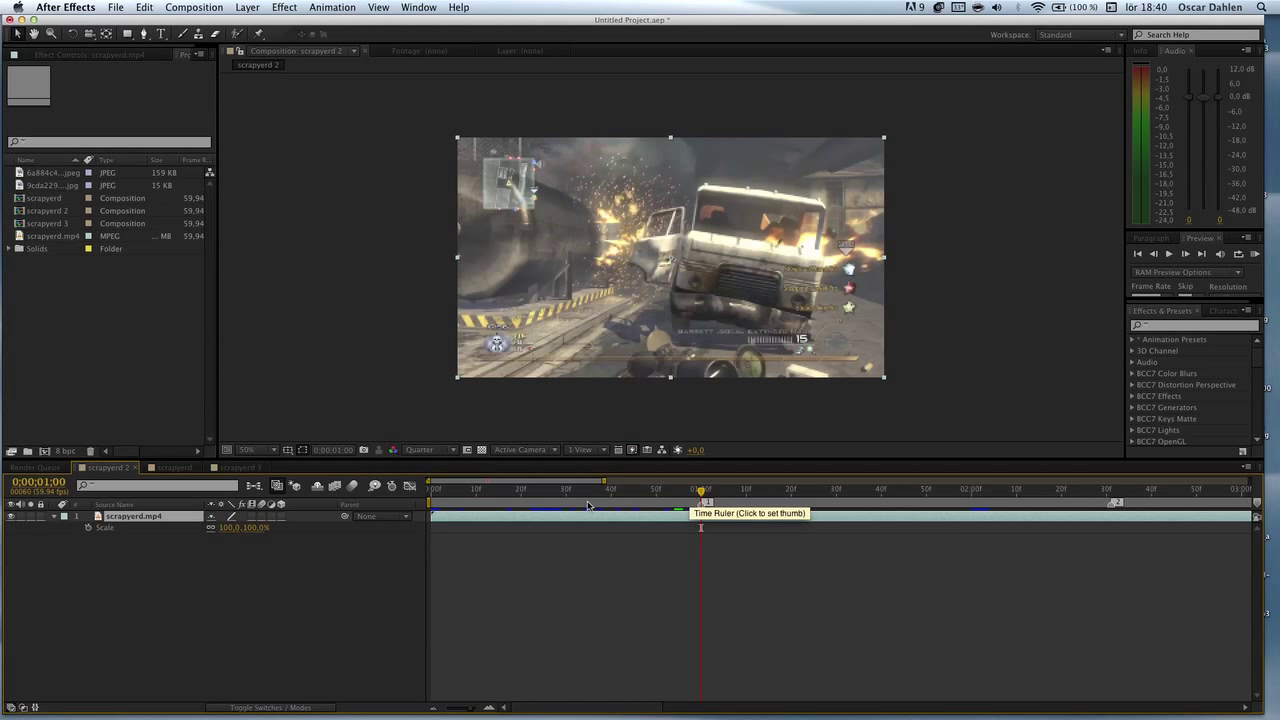
pyautogui.click(676, 493)
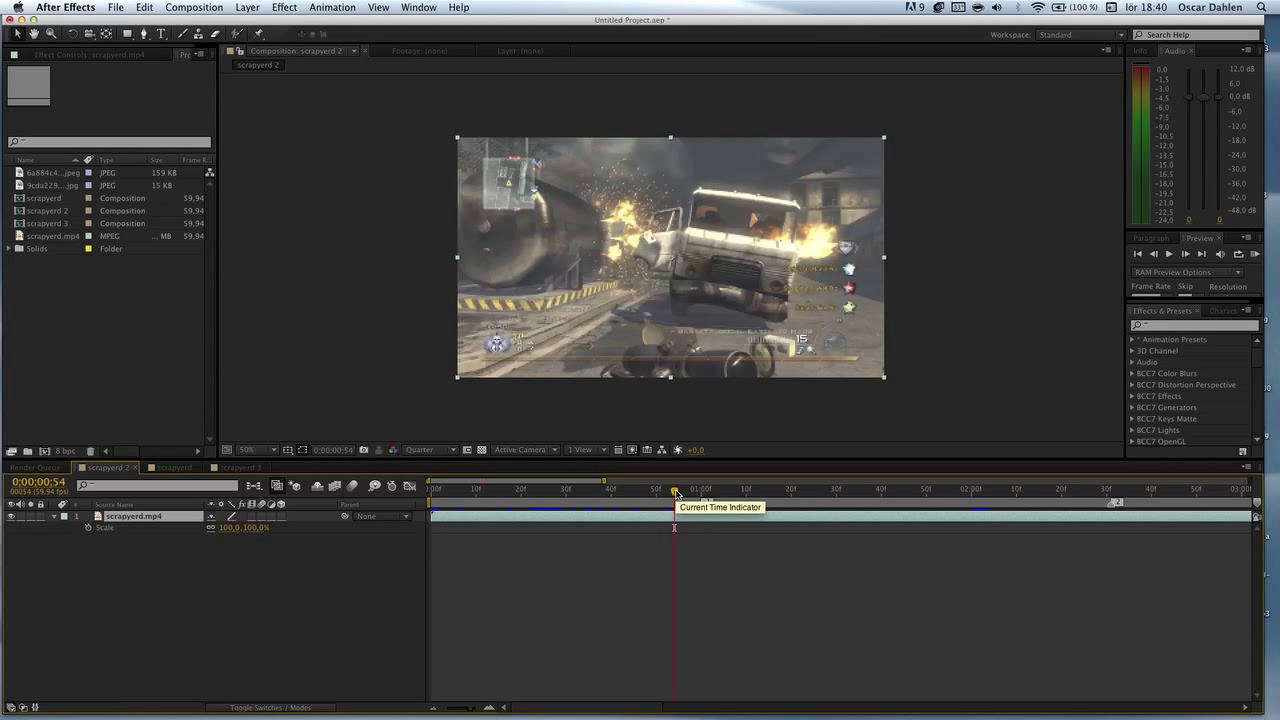
pyautogui.click(88, 527)
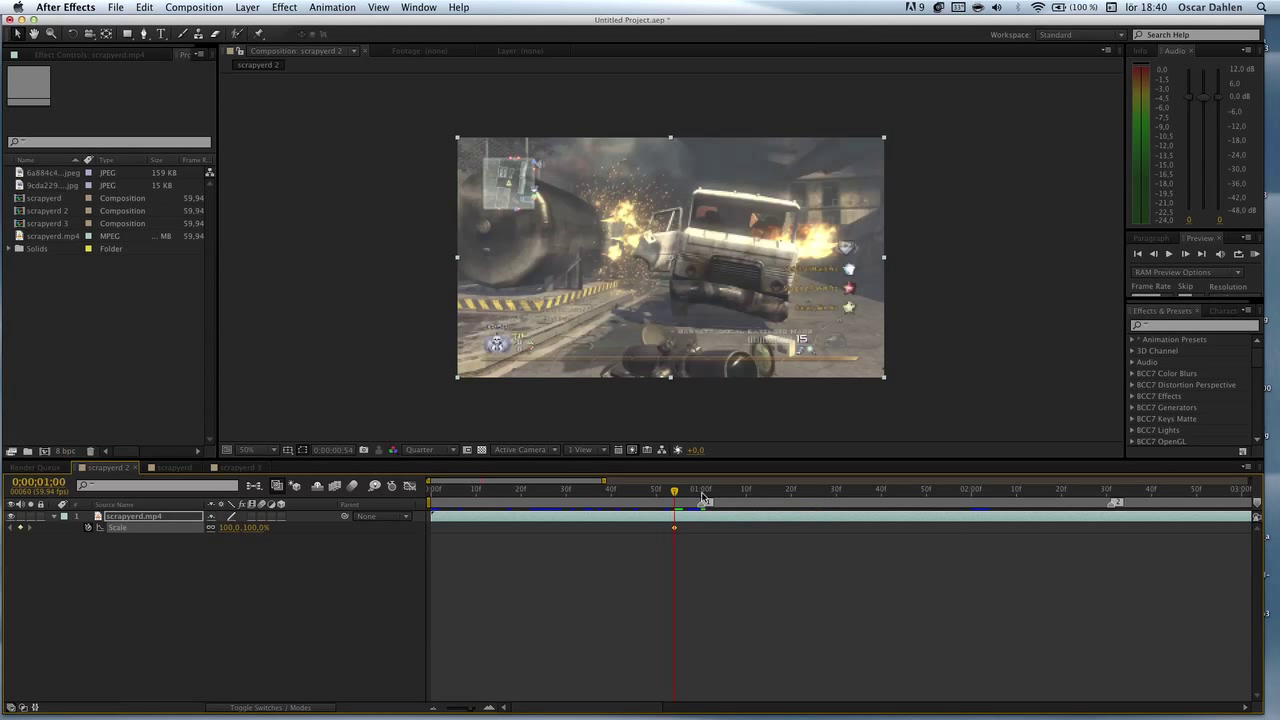
# Add a Scale keyframe of 130% to the scrapyerd.mp4 layer at marker 1, 0;00;01;00
pyautogui.click(702, 492)
pyautogui.click(229, 527)
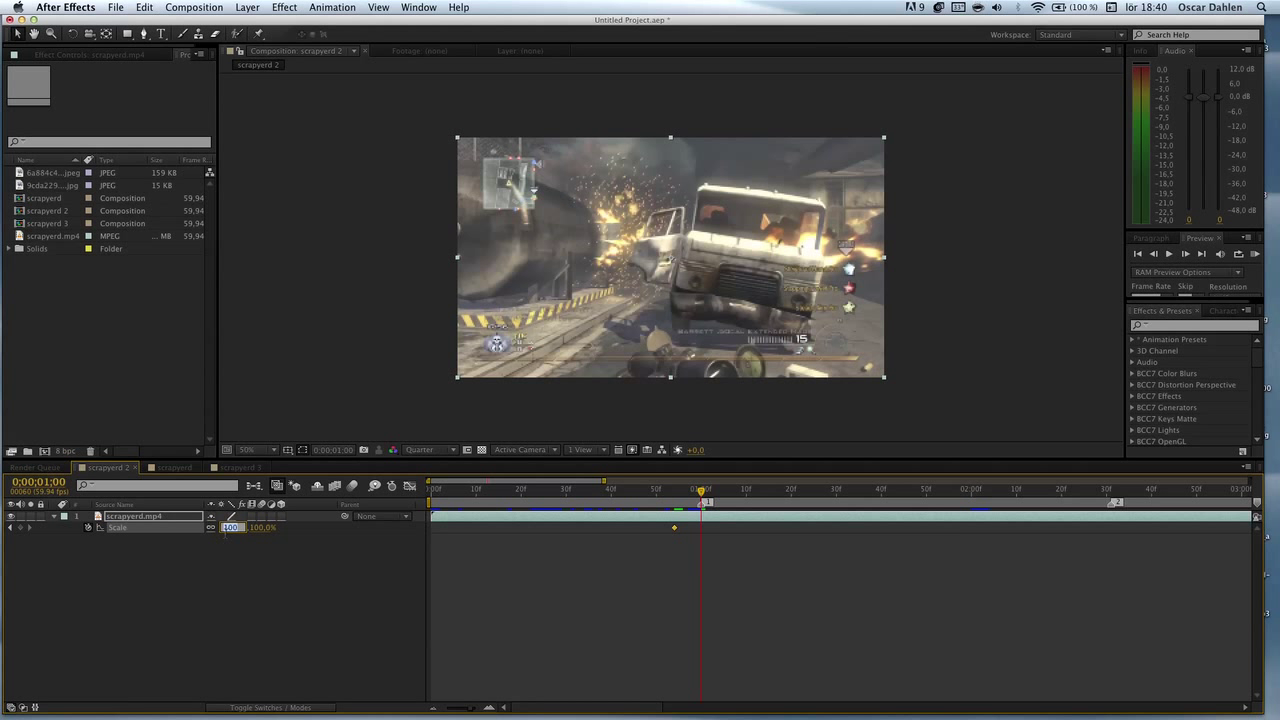
pyautogui.write('13')
pyautogui.press('Return')
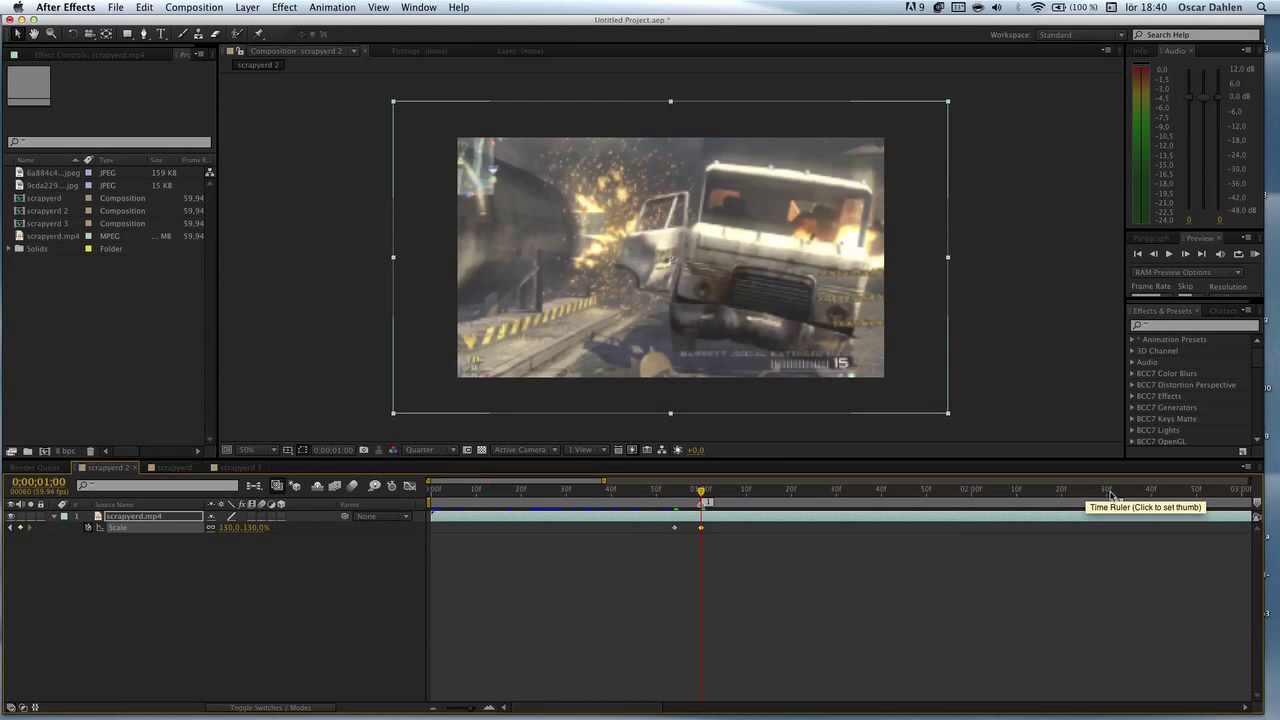
# Add a Scale keyframe of 100% at 0;00;02;25, a few frames before marker 2
pyautogui.click(1110, 495)
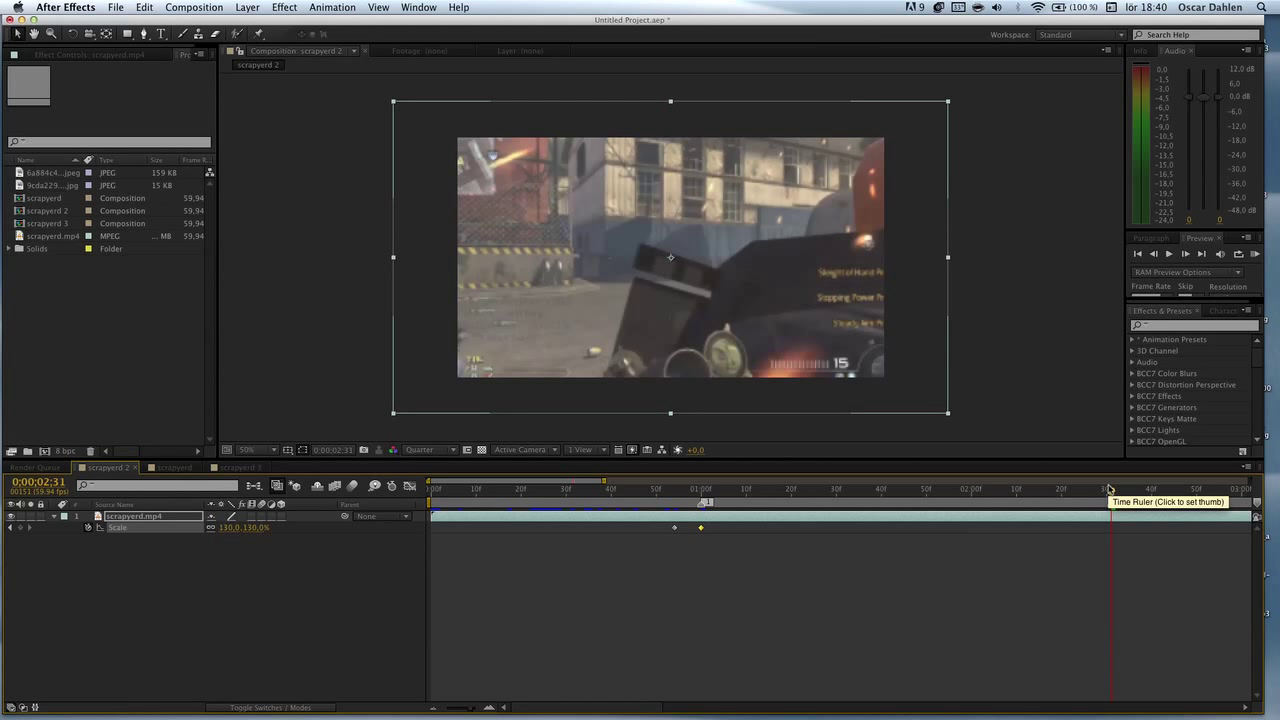
pyautogui.hotkey('shift', '2')
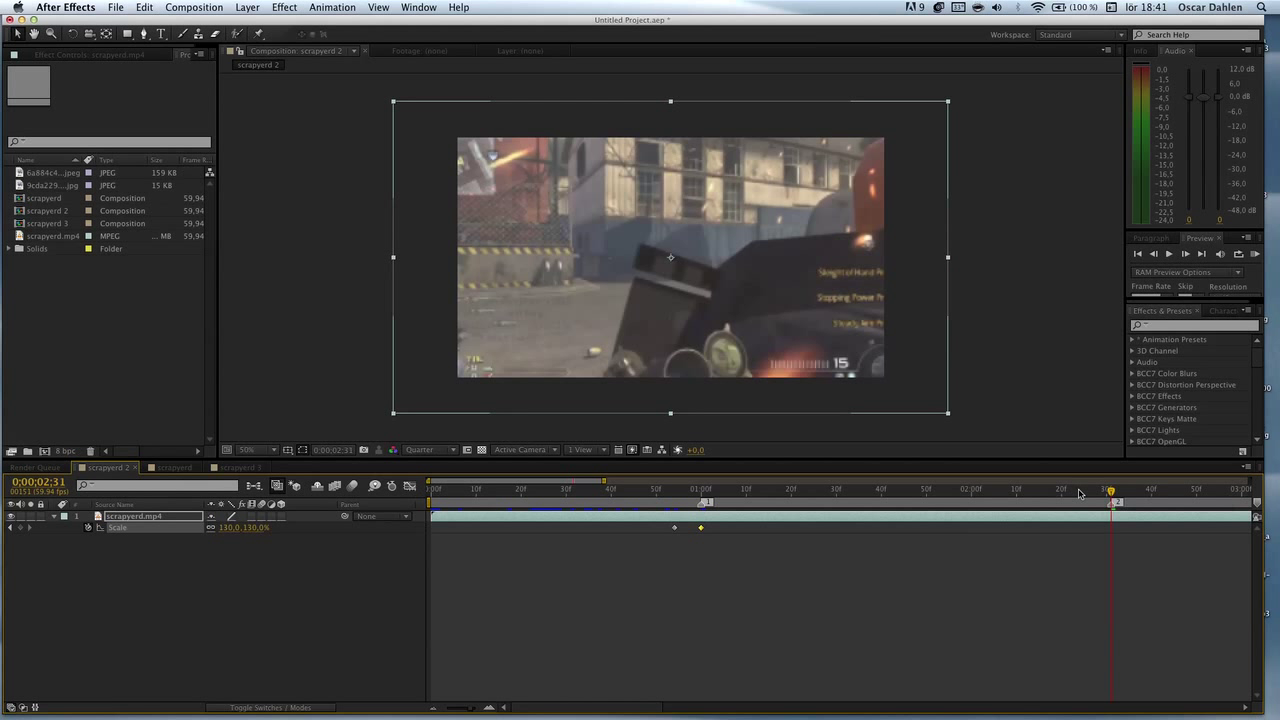
pyautogui.click(1080, 491)
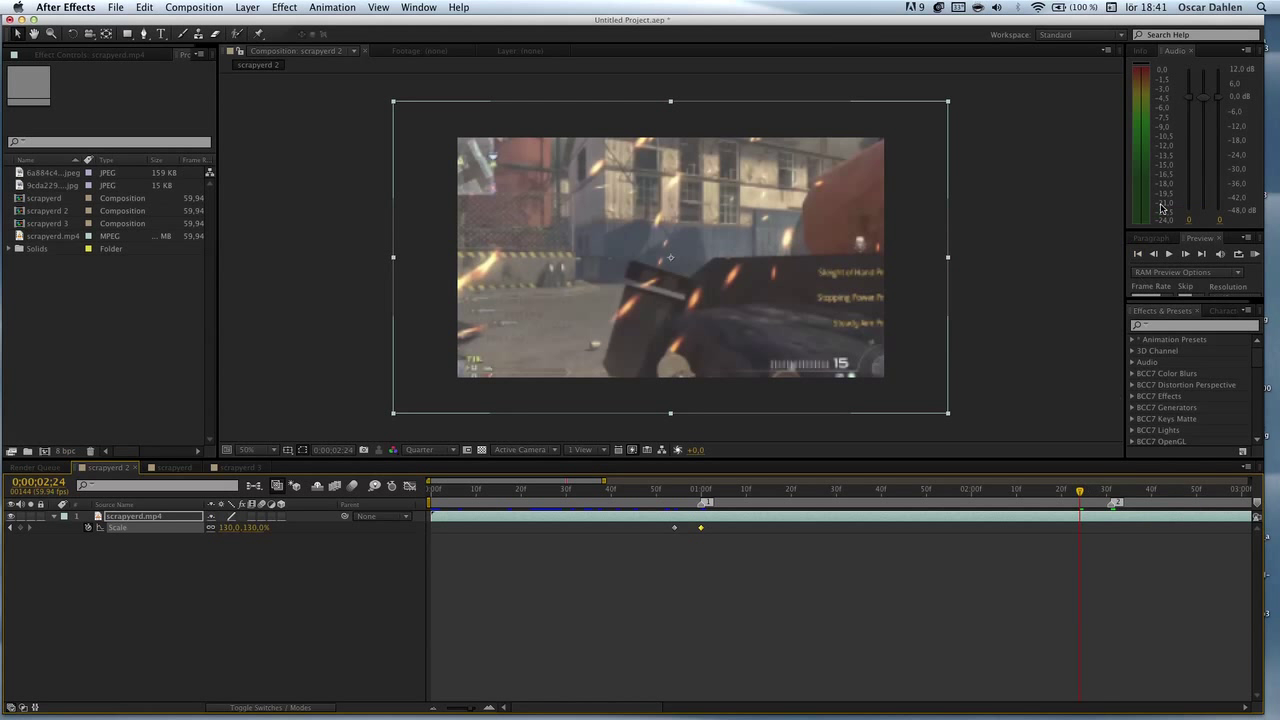
pyautogui.click(1185, 254)
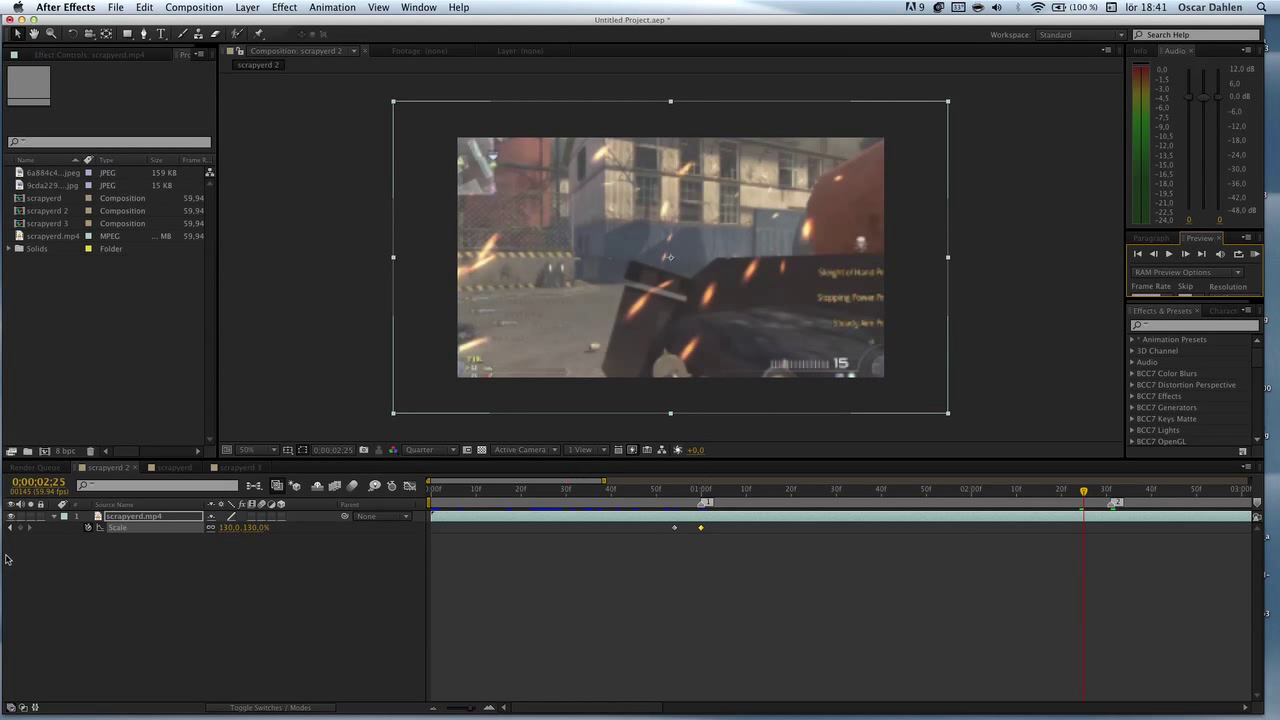
pyautogui.click(229, 528)
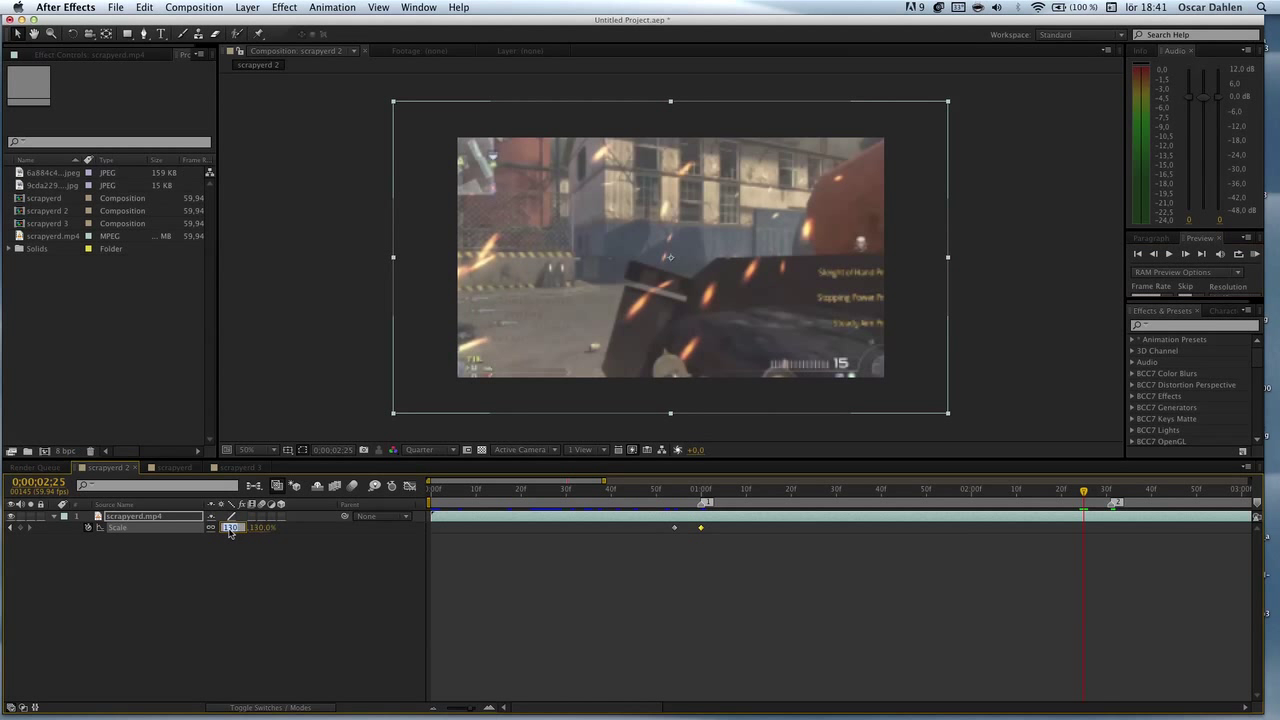
pyautogui.write('1000')
pyautogui.press('Return')
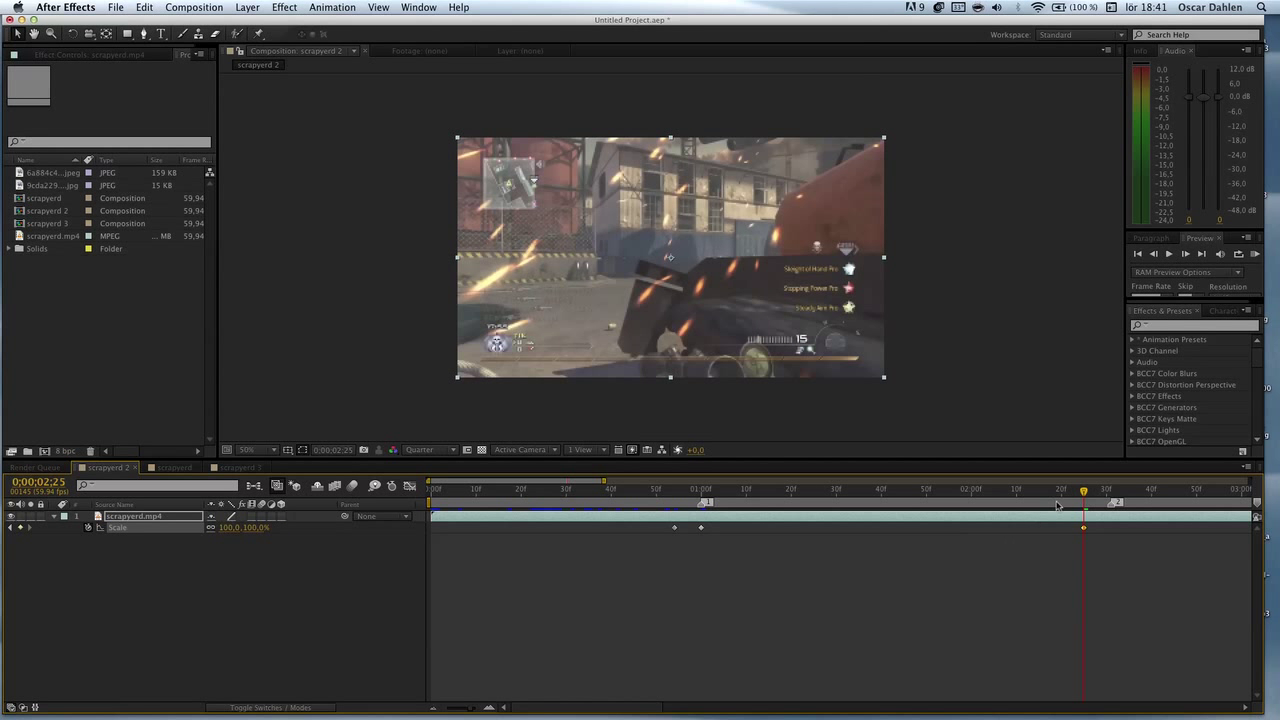
# Add a Scale keyframe of 130% at marker 2, 0;00;02;31
pyautogui.click(1110, 495)
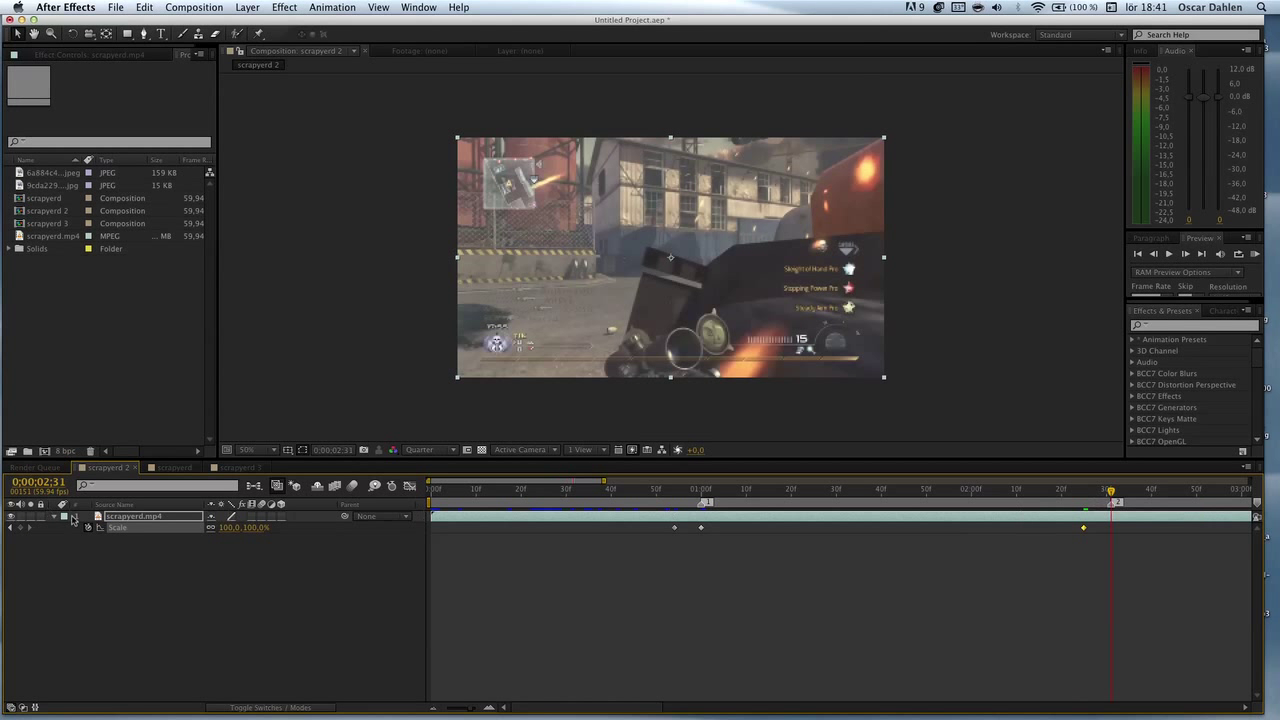
pyautogui.click(229, 527)
pyautogui.write('130')
pyautogui.press('Return')
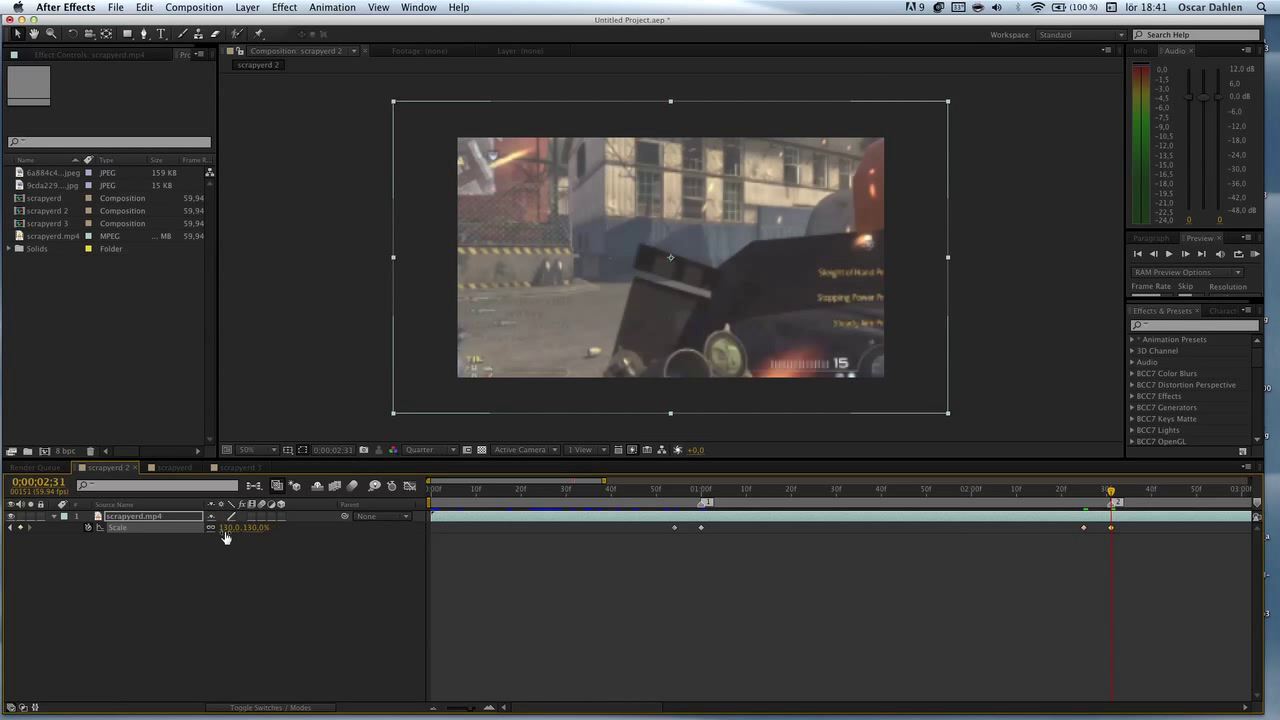
# Add a Scale keyframe of 100% at 0;00;03;54, shortly before marker 3
pyautogui.moveTo(473, 710); pyautogui.dragTo(458, 710)
pyautogui.click(789, 494)
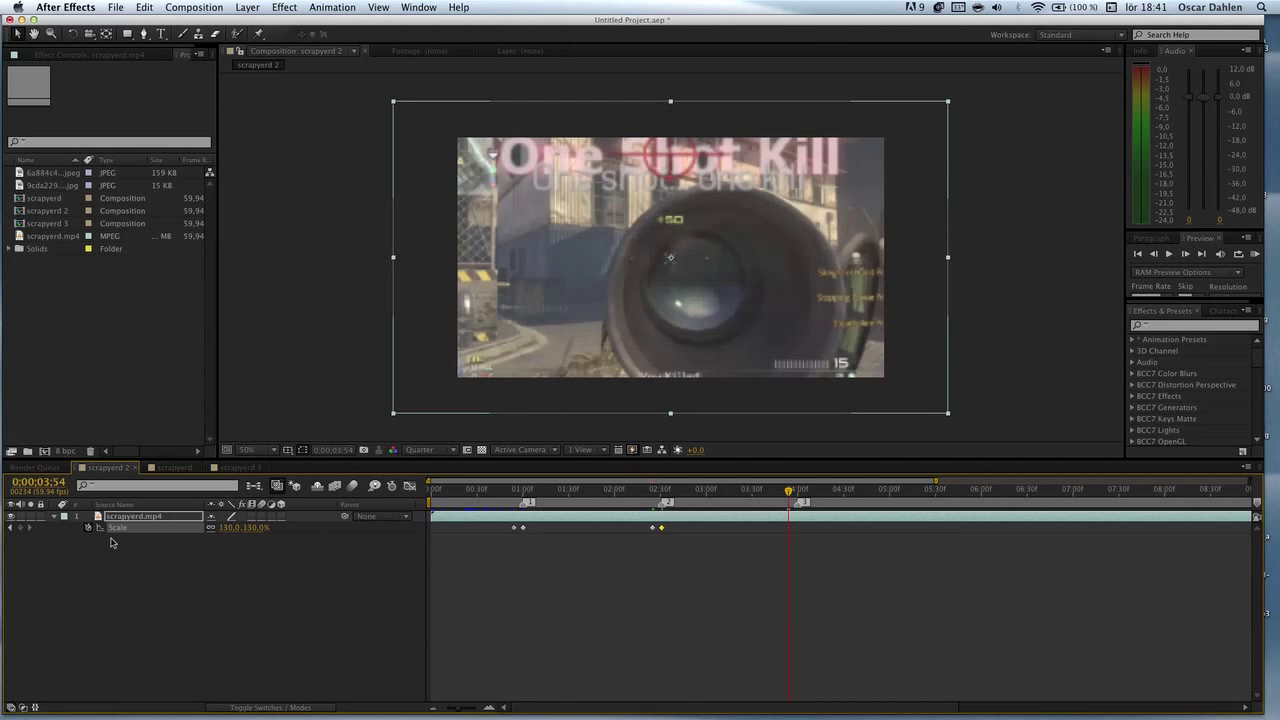
pyautogui.click(19, 528)
pyautogui.click(227, 530)
pyautogui.write('100')
pyautogui.press('Return')
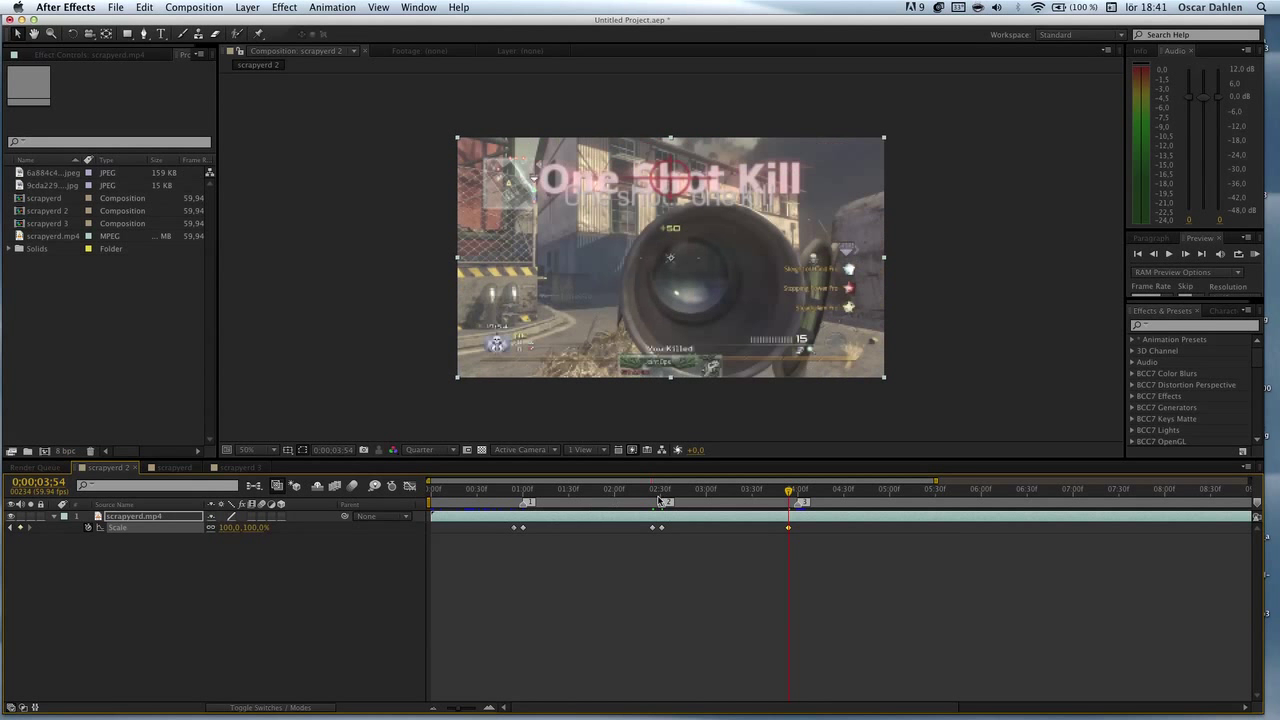
# Add a Scale keyframe of 130% to the clip at marker 3
pyautogui.click(797, 490)
pyautogui.click(229, 527)
pyautogui.write('130')
pyautogui.press('Return')
# Add a final Scale keyframe of 100% at 0;00;05;16, after marker 3
pyautogui.click(914, 492)
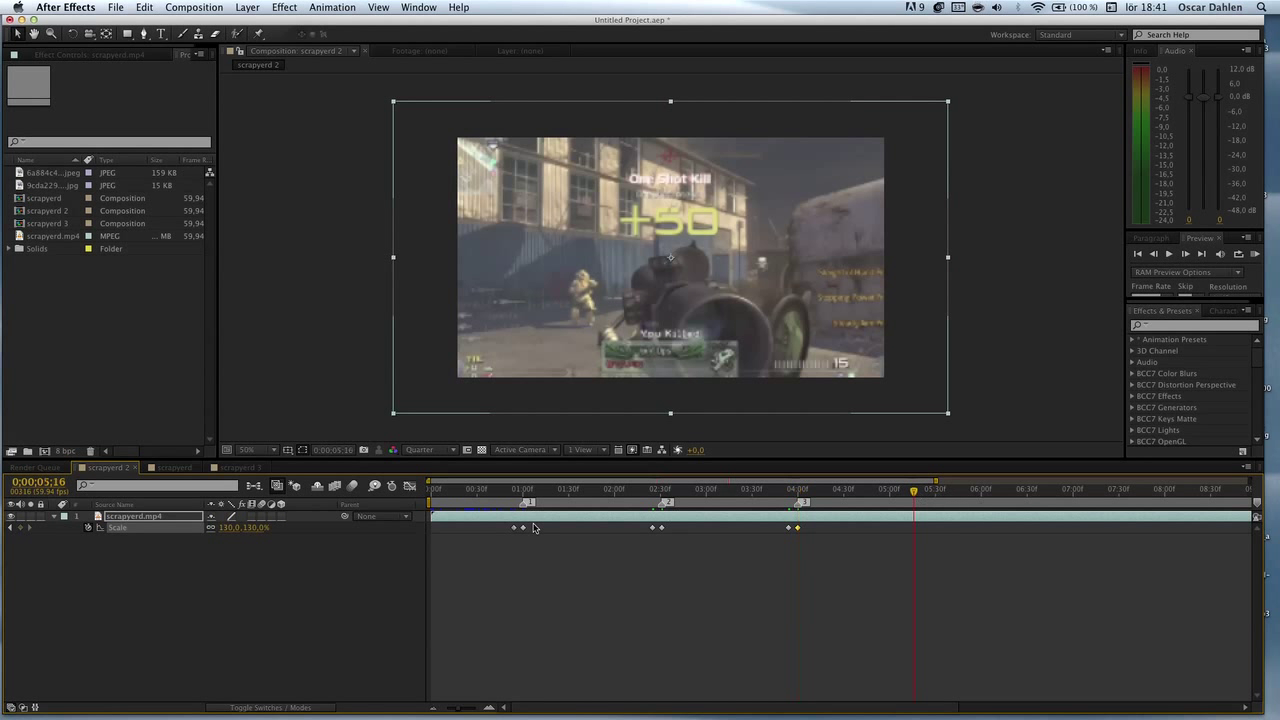
pyautogui.click(229, 527)
pyautogui.write('100')
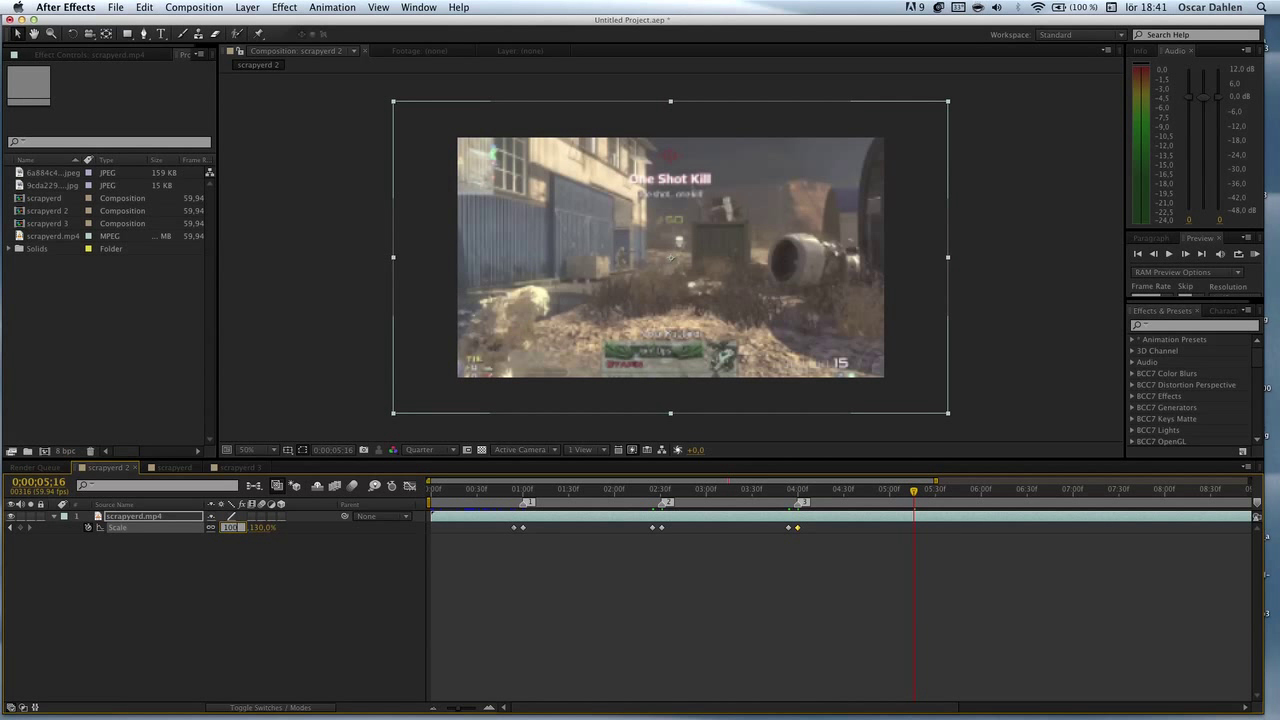
pyautogui.press('Return')
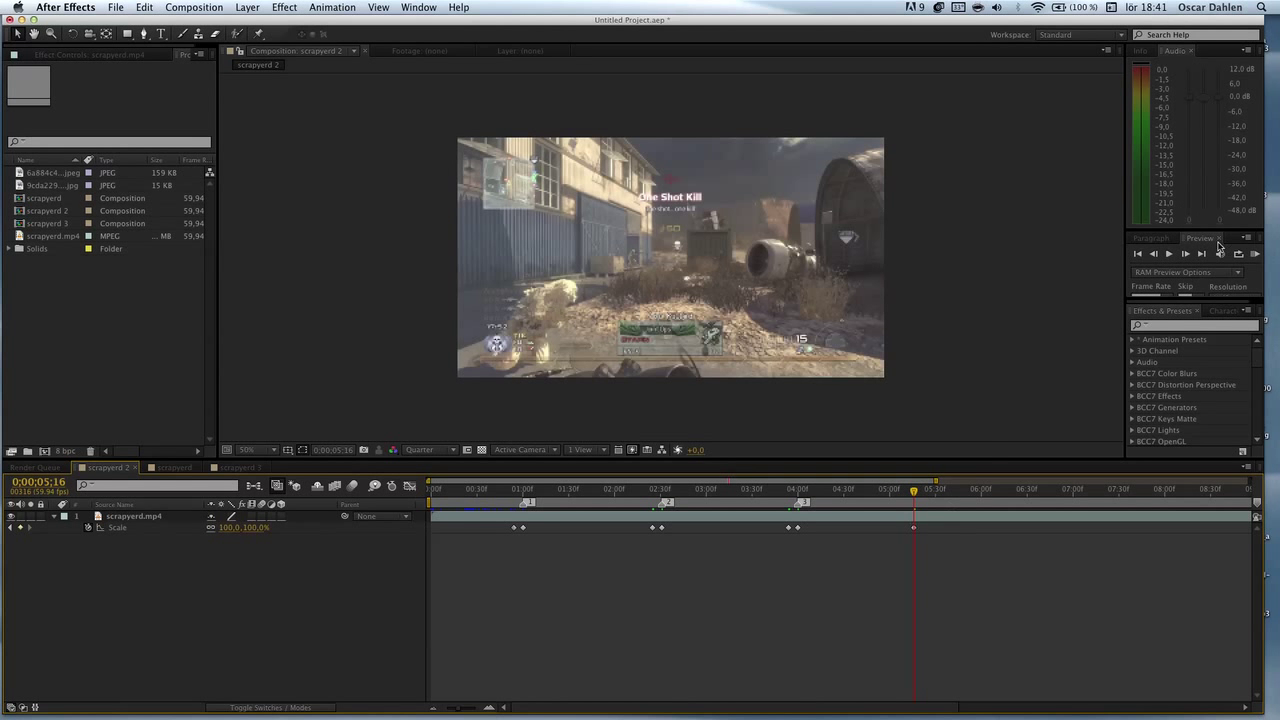
# Play a RAM preview of the work area to review the scale animation
pyautogui.click(1255, 255)
pyautogui.click(1255, 255)
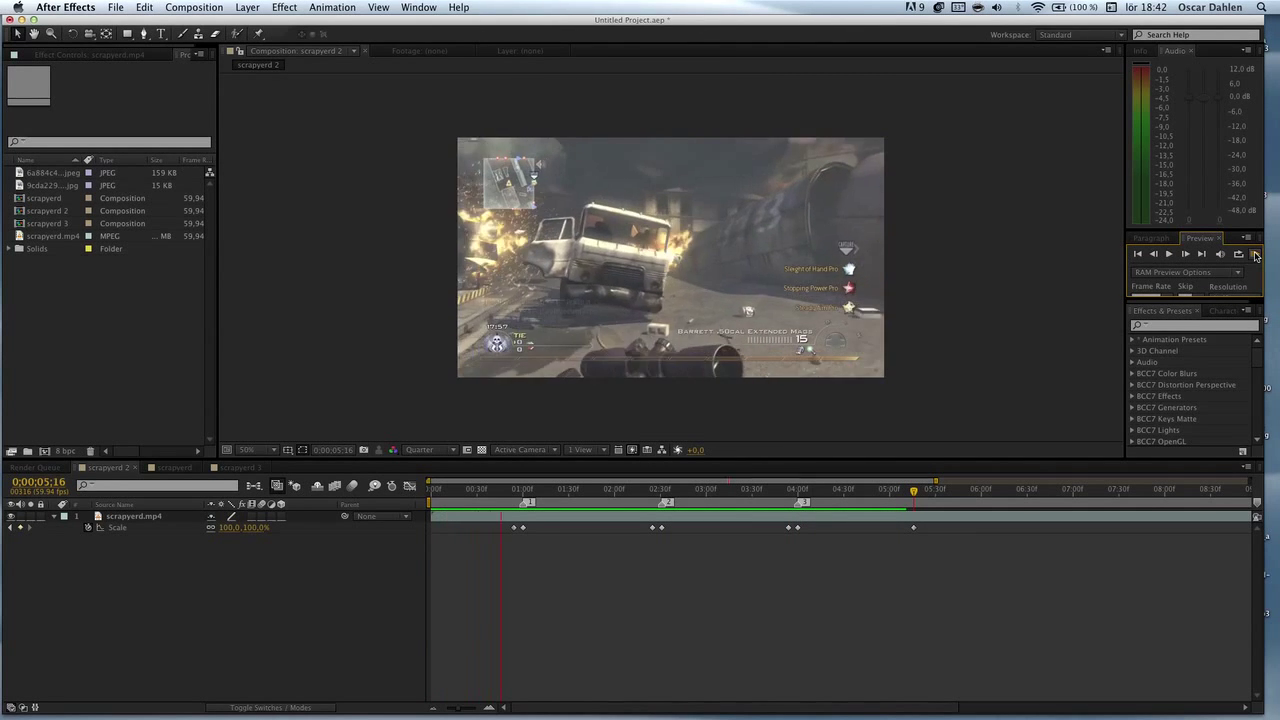
pyautogui.click(1256, 256)
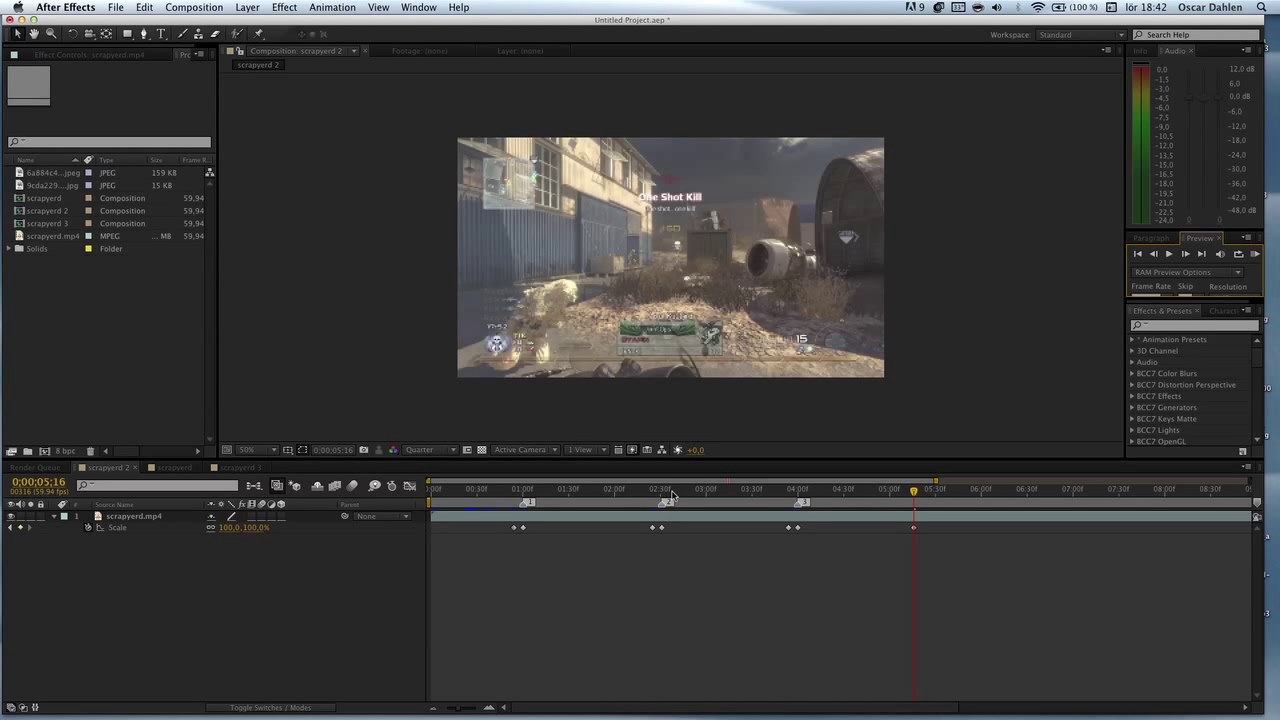
# Show the Rotation property of the scrapyerd.mp4 layer, and switch to the scrapyerd composition
pyautogui.click(160, 517)
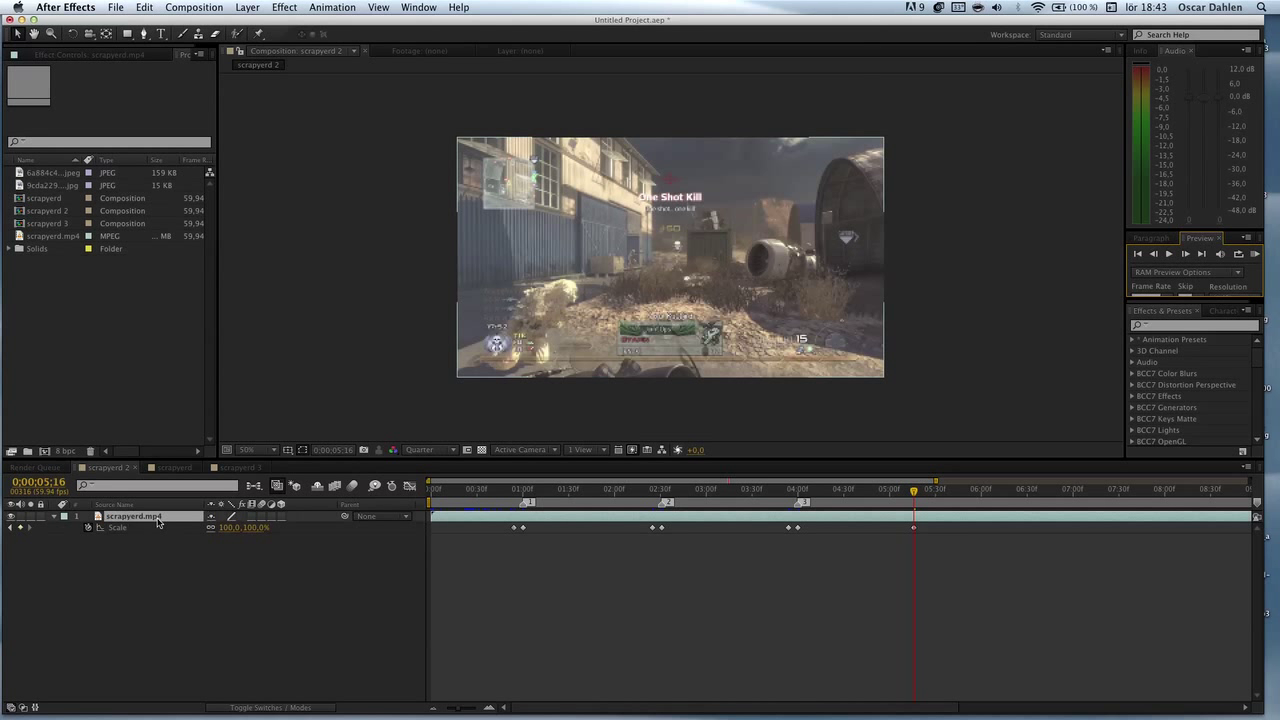
pyautogui.press('r')
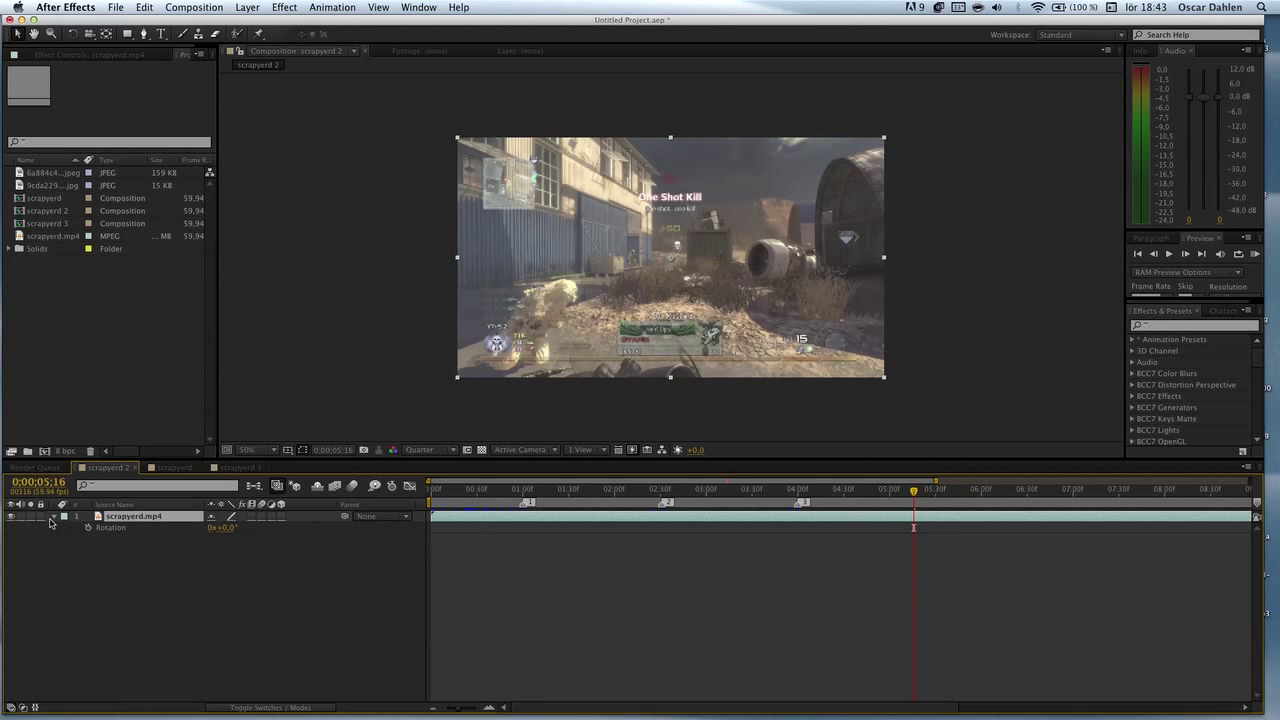
pyautogui.click(166, 470)
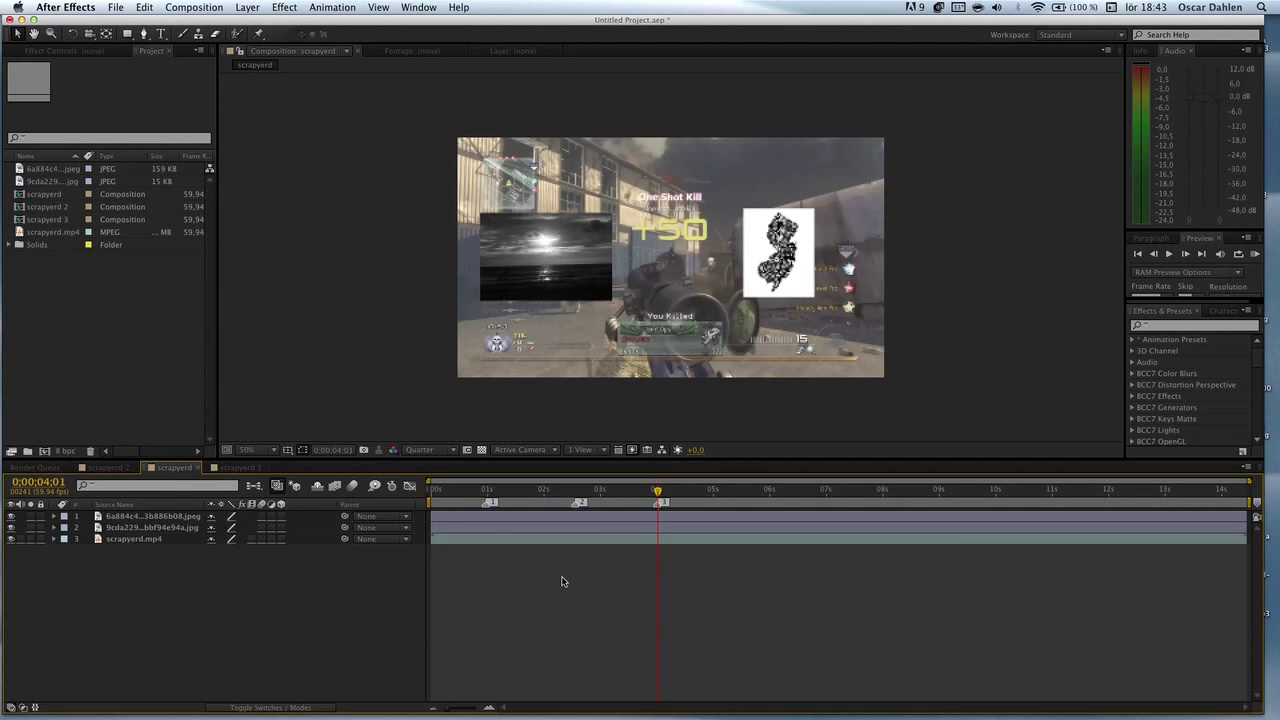
# Try scaling the scrapyerd.mp4 layer to 99% in the scrapyerd composition, undo the change, and collapse the layer's properties
pyautogui.click(598, 540)
pyautogui.press('s')
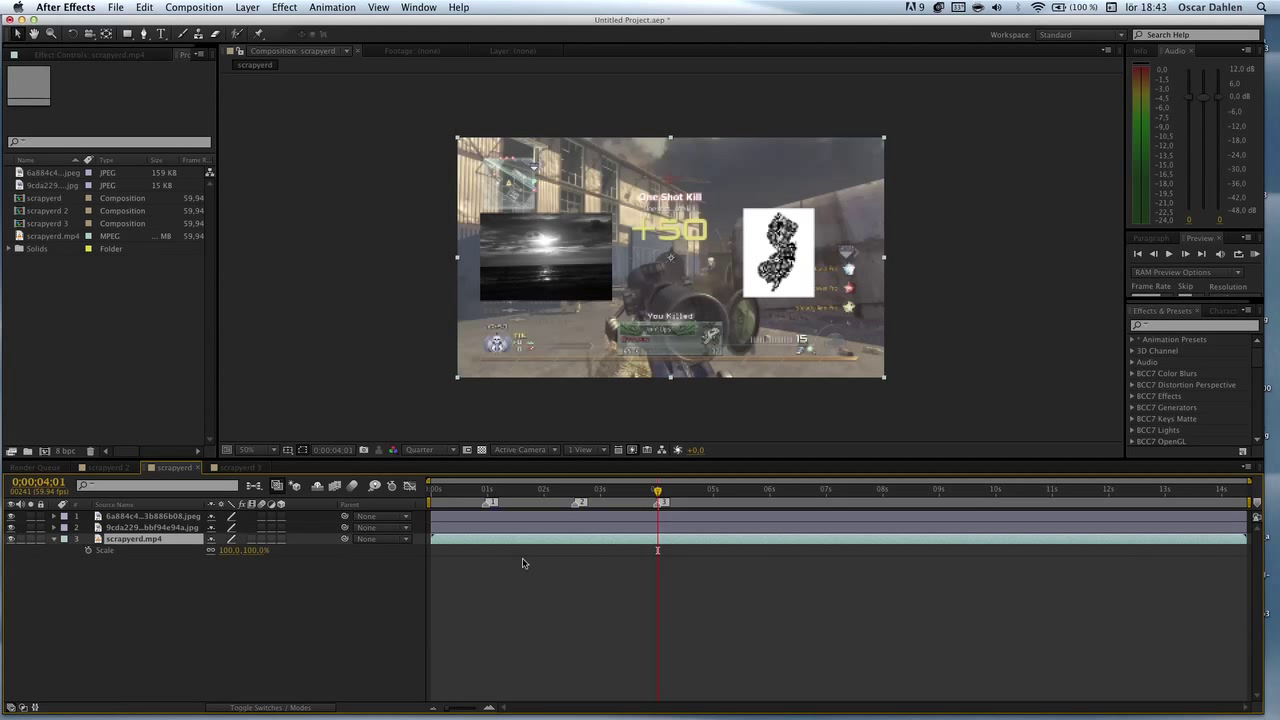
pyautogui.moveTo(228, 555)
pyautogui.mouseDown()
pyautogui.moveTo(249, 555)
pyautogui.moveTo(227, 550)
pyautogui.mouseUp()
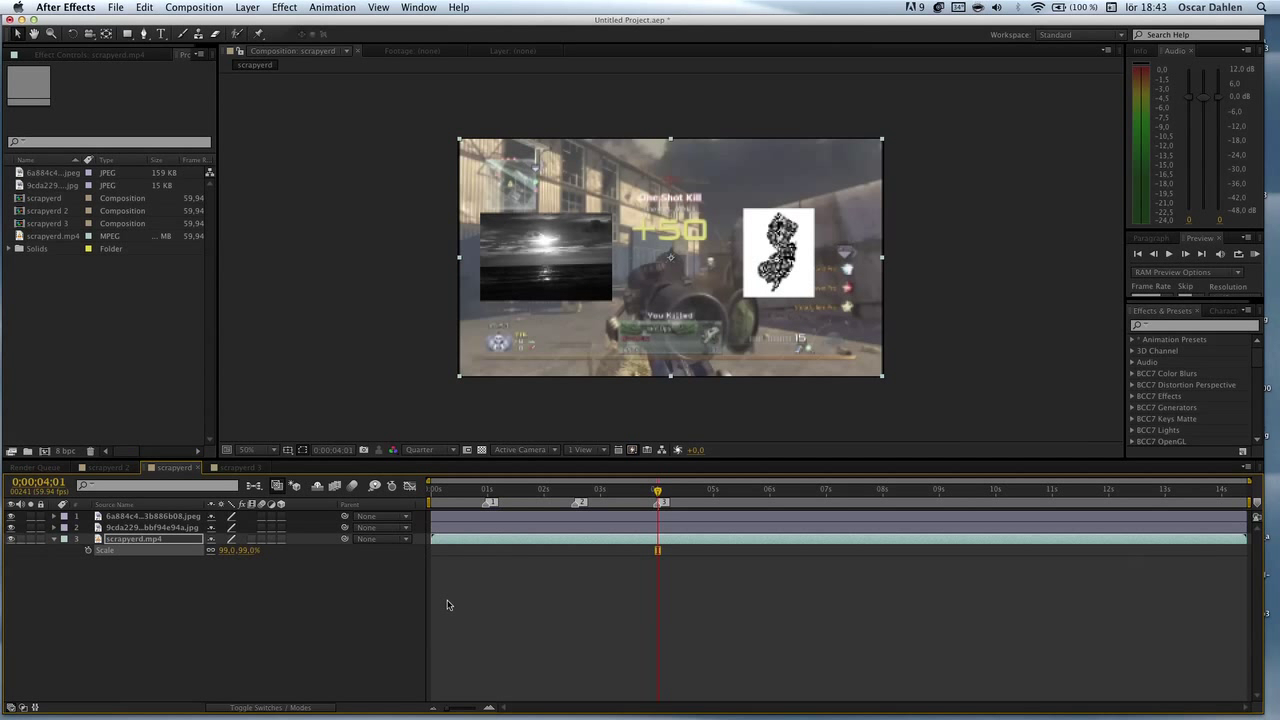
pyautogui.press('super+z')
pyautogui.click(407, 604)
pyautogui.click(56, 539)
# Add a new adjustment layer above all layers in the scrapyerd composition
pyautogui.click(248, 7)
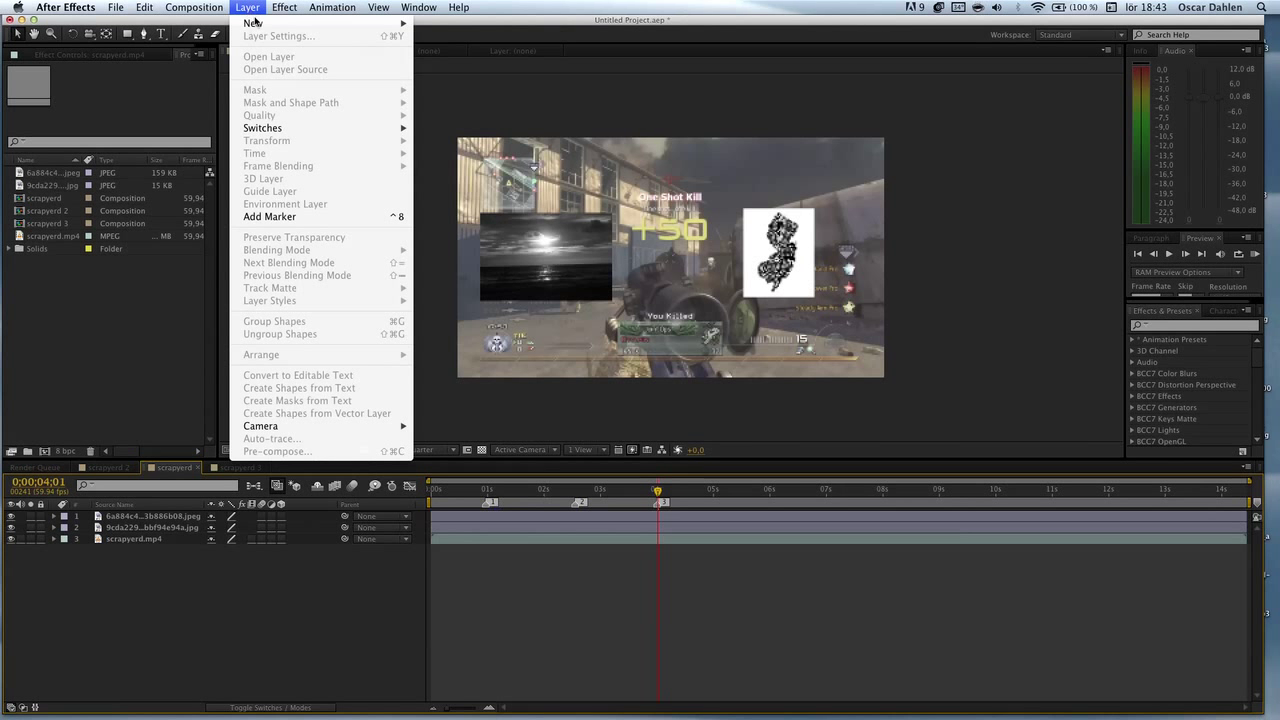
pyautogui.moveTo(256, 22)
pyautogui.click(459, 103)
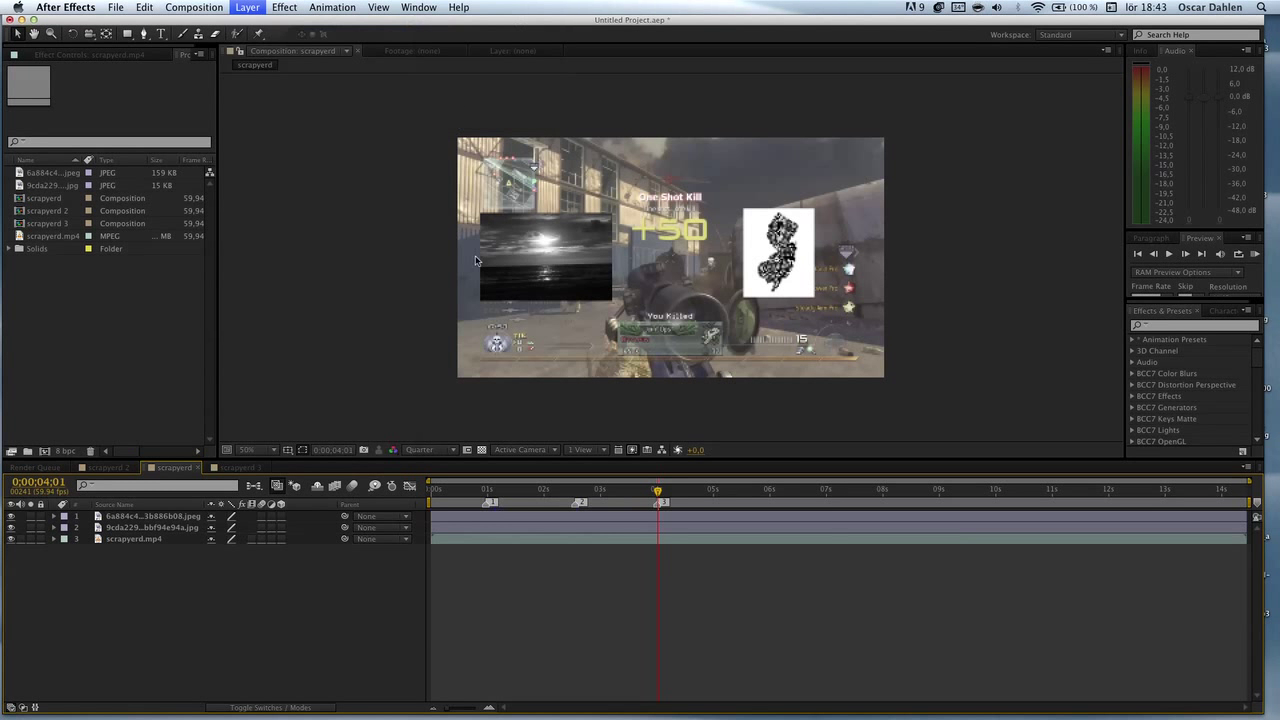
# Apply the Distort Transform effect to the adjustment layer in the scrapyerd composition
pyautogui.click(214, 7)
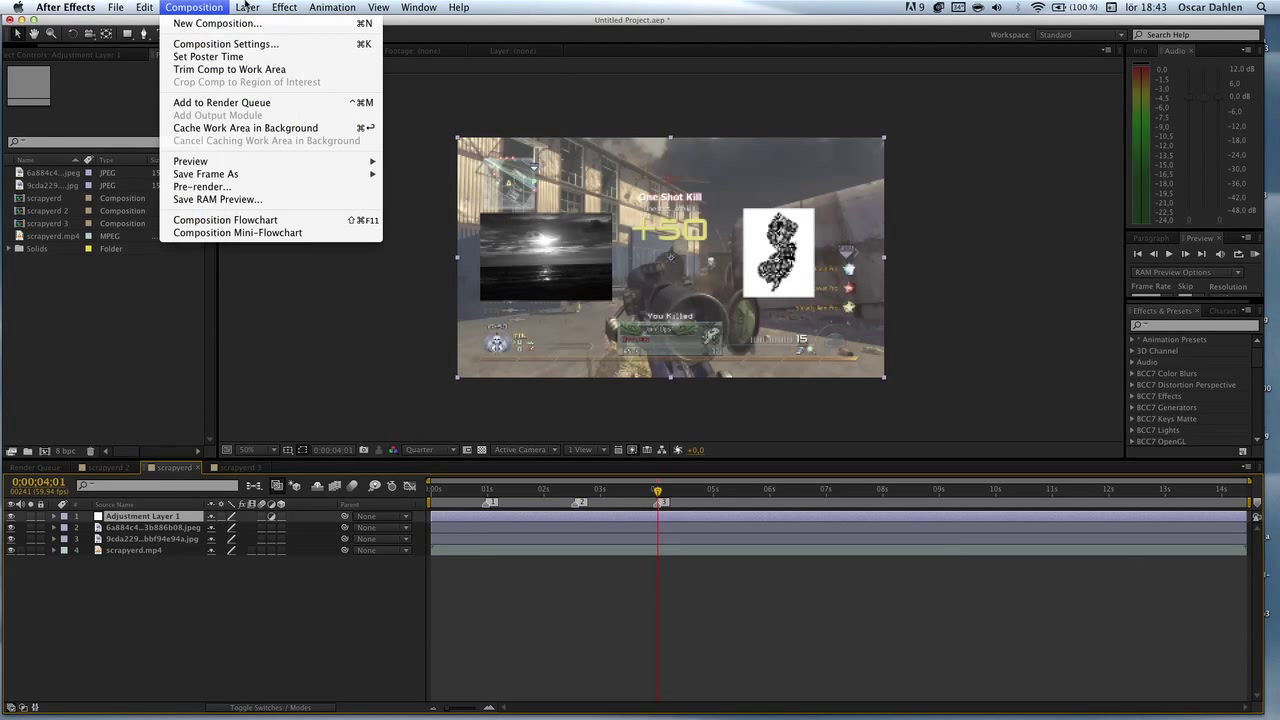
pyautogui.moveTo(284, 7)
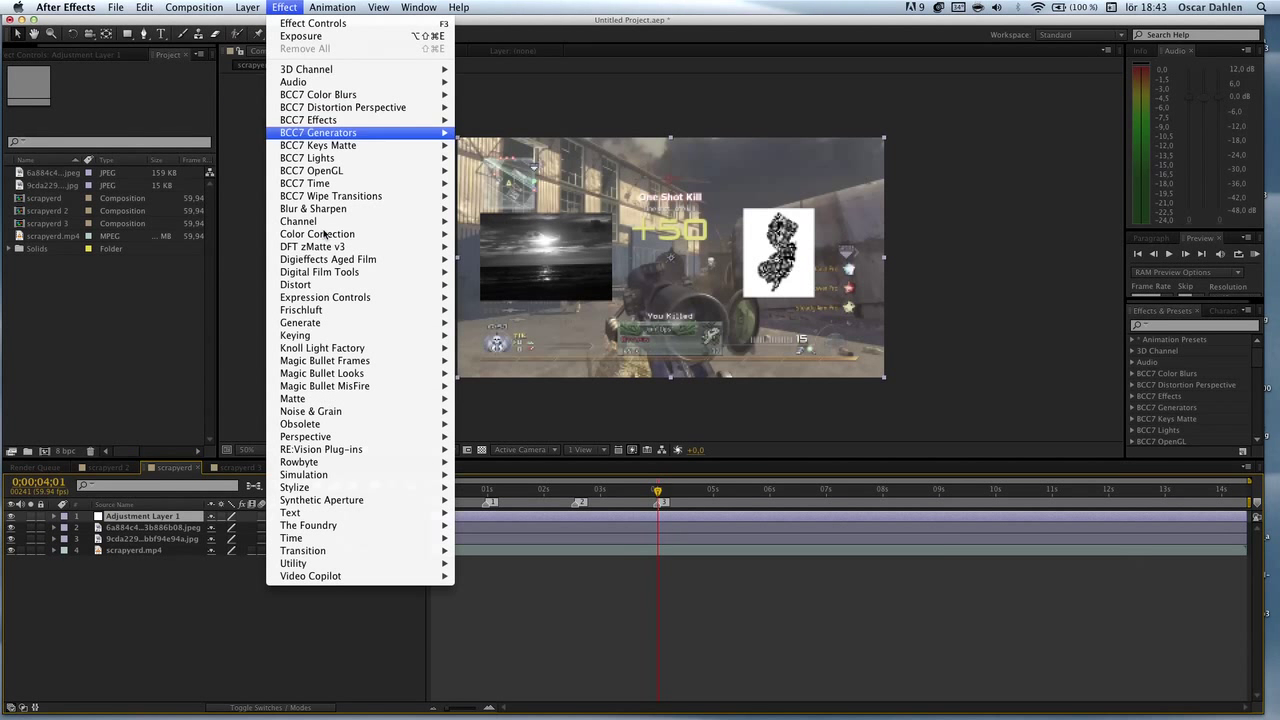
pyautogui.moveTo(330, 286)
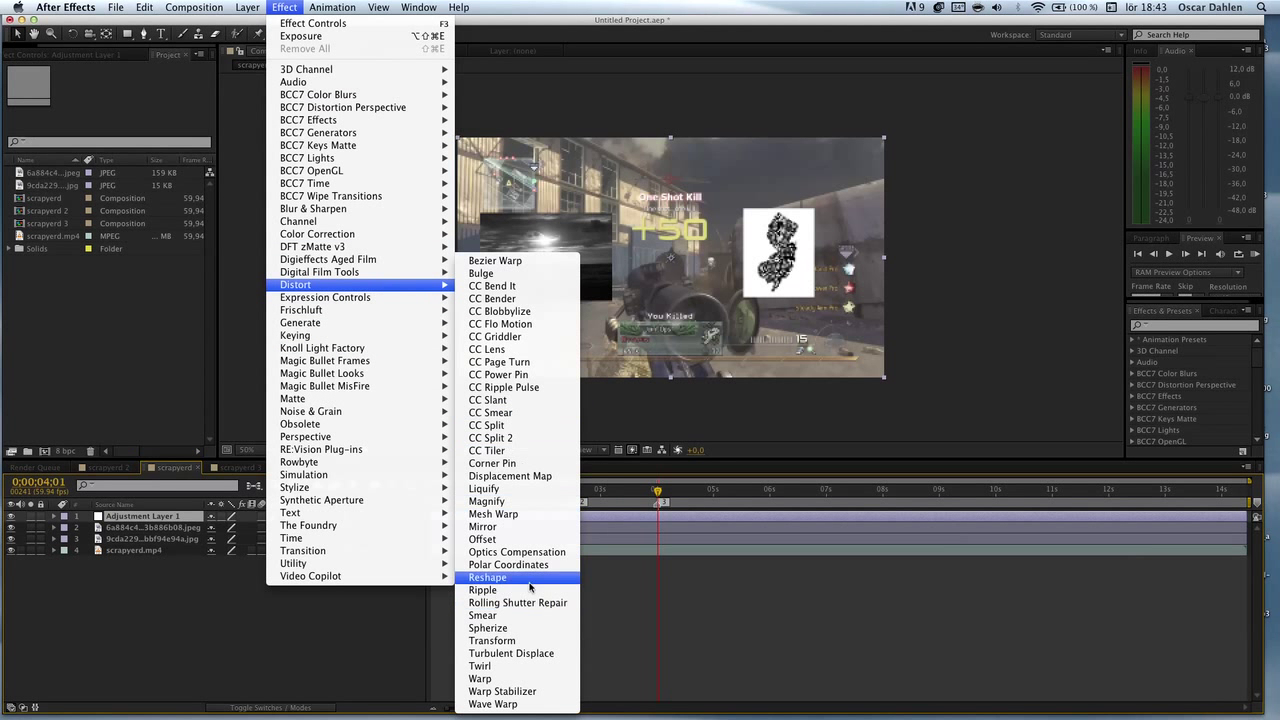
pyautogui.click(476, 640)
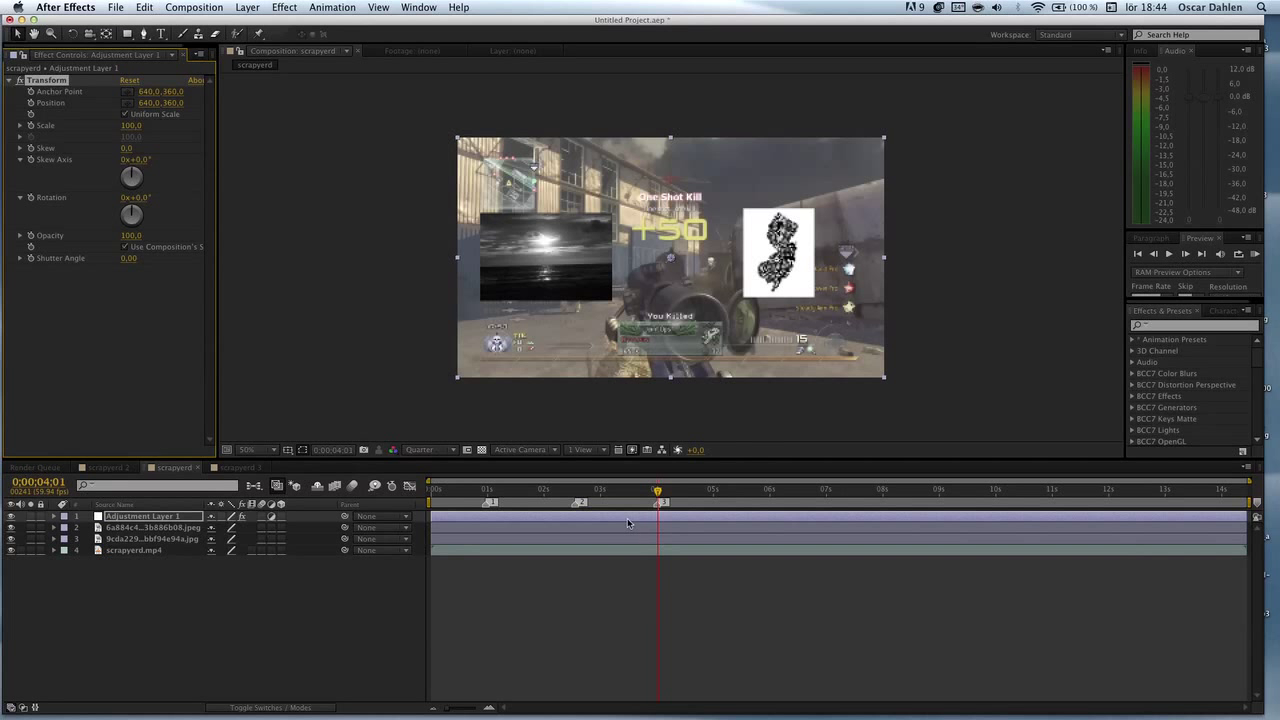
# Compare the layers of the scrapyerd and scrapyerd 3 compositions, ending in scrapyerd 3
pyautogui.click(255, 467)
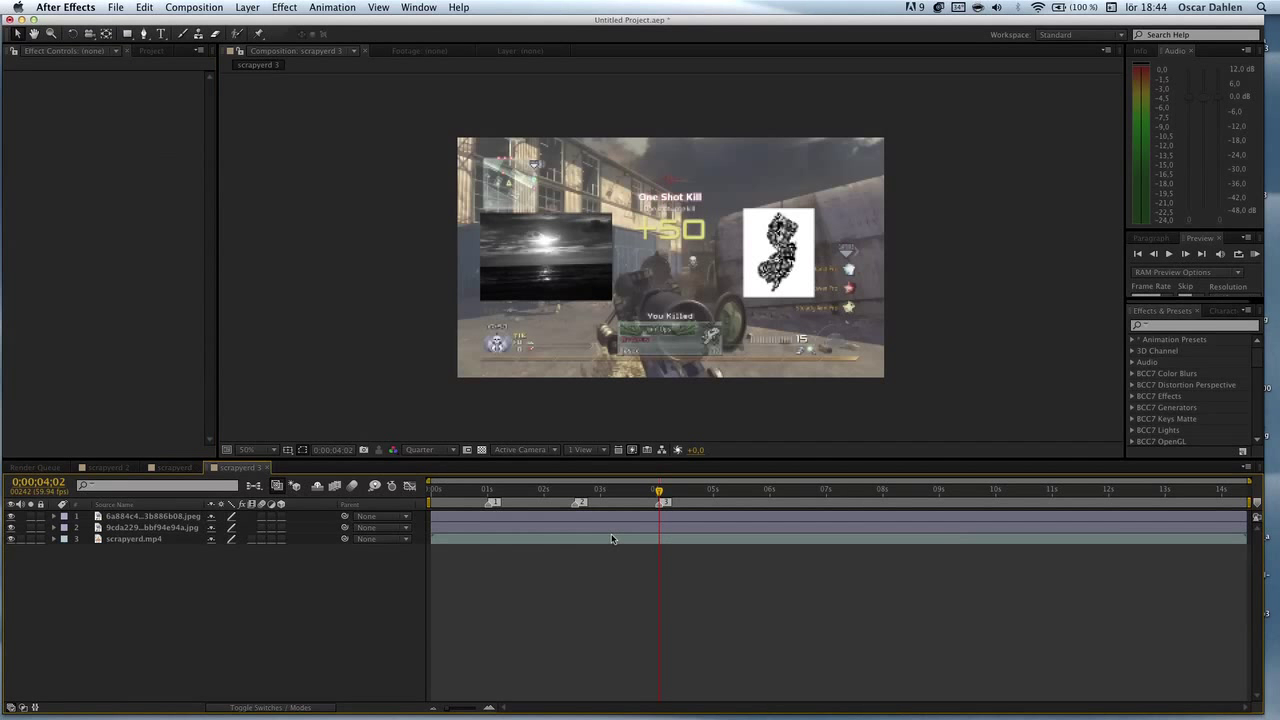
pyautogui.click(169, 468)
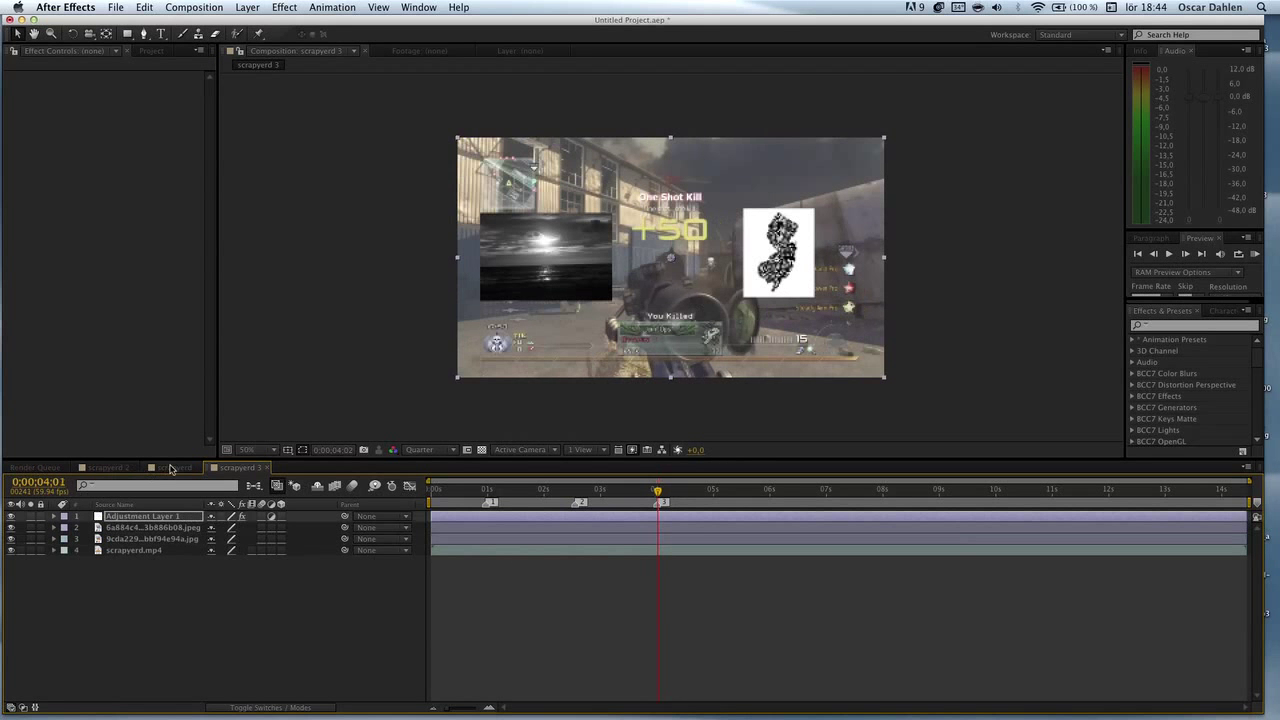
pyautogui.click(246, 468)
pyautogui.click(175, 468)
pyautogui.click(250, 468)
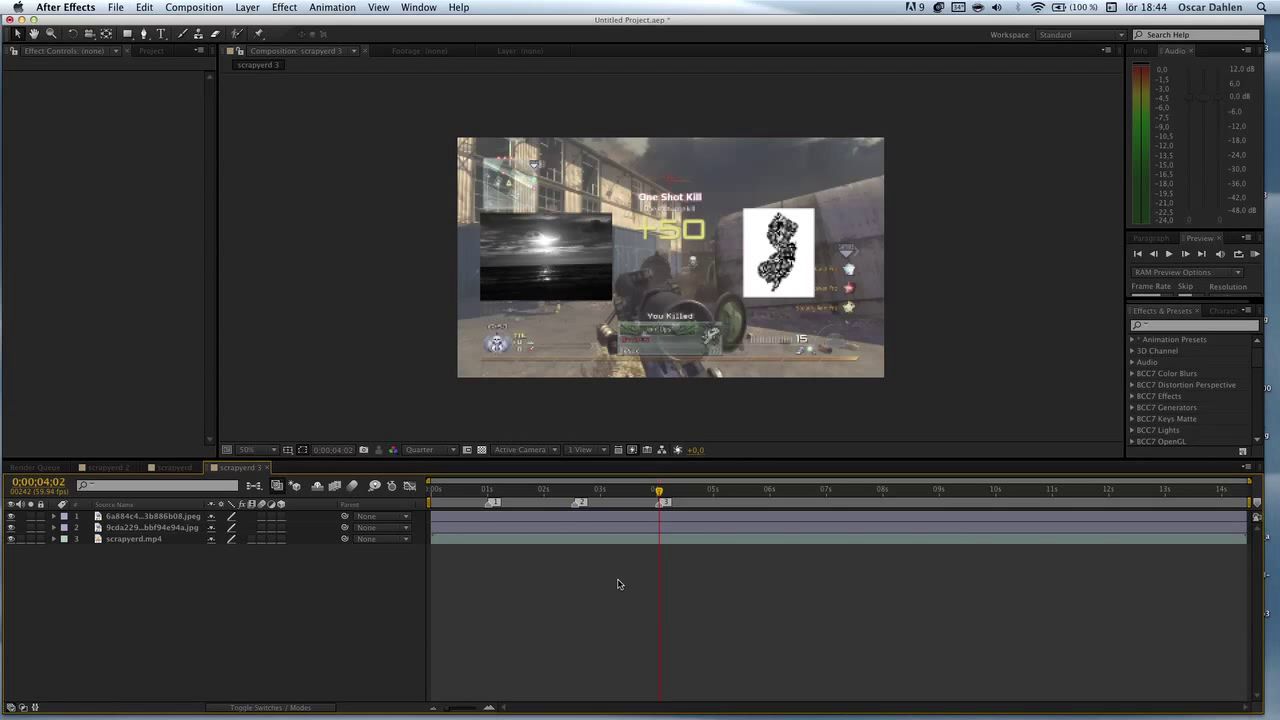
# Add a new null object above all layers in the scrapyerd 3 composition
pyautogui.click(250, 5)
pyautogui.click(250, 5)
pyautogui.click(250, 5)
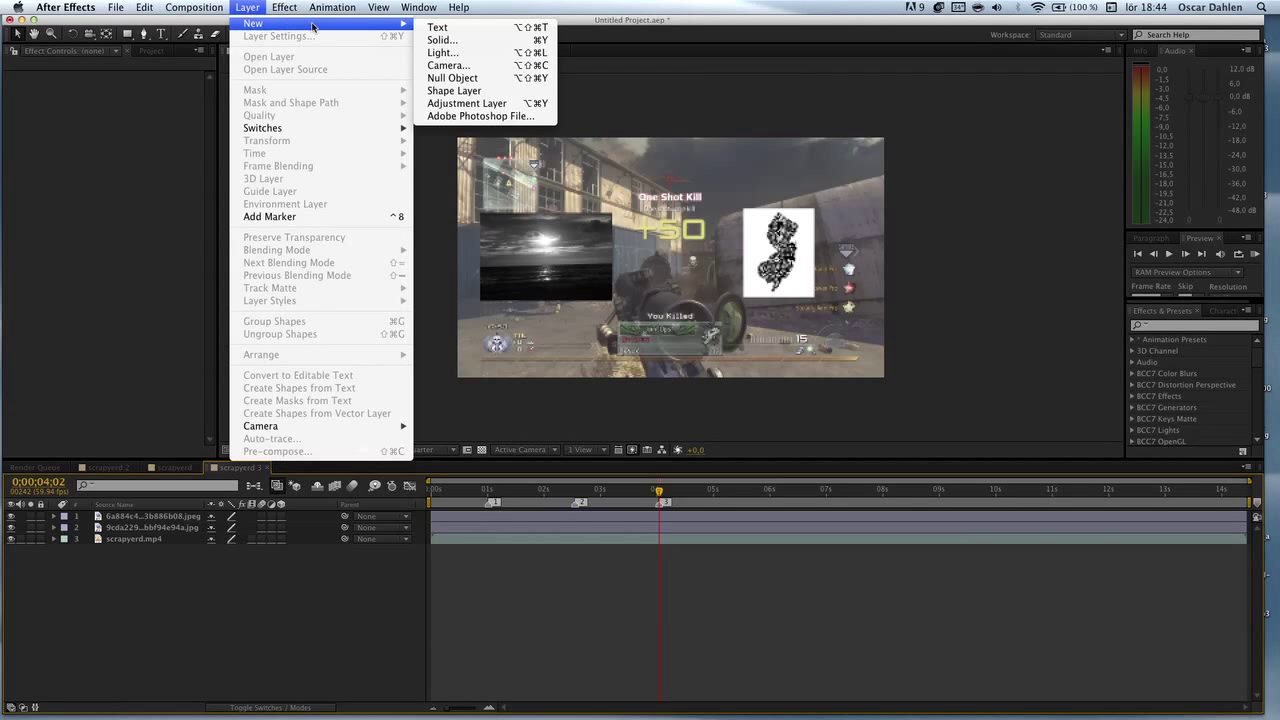
pyautogui.click(455, 78)
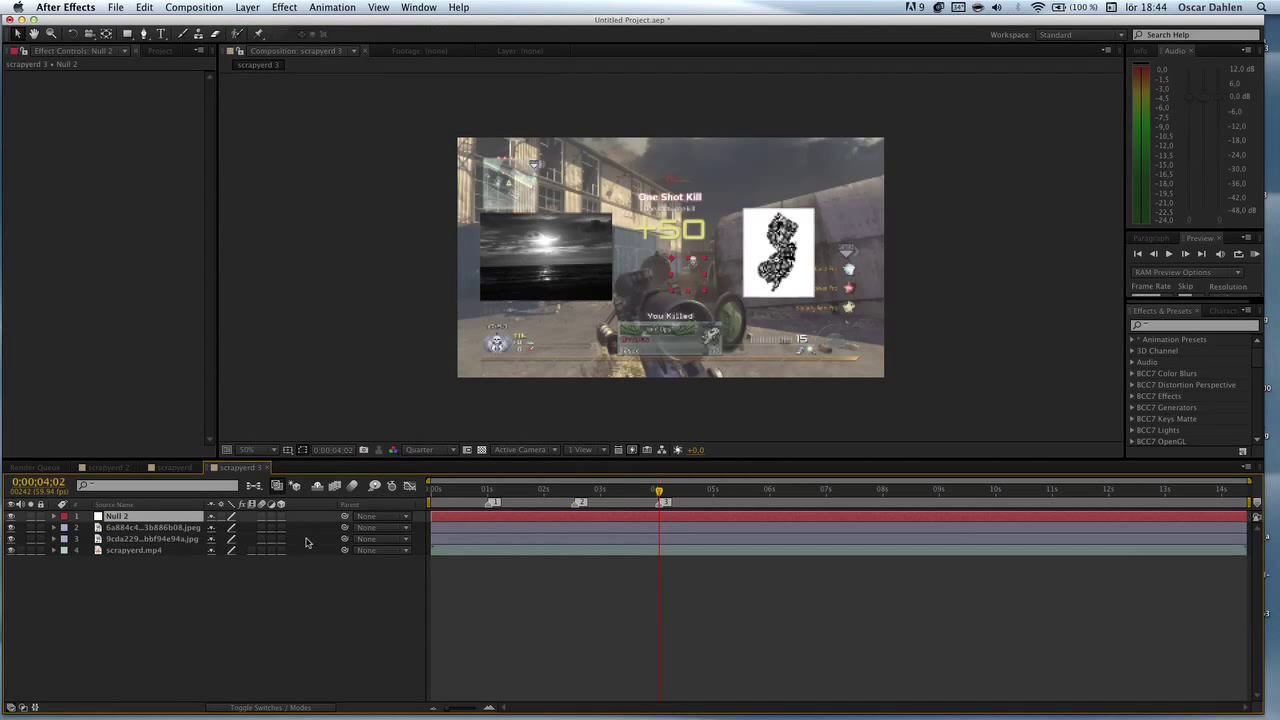
# Parent the scrapyerd.mp4 layer and the sunset .jpeg layer to the null object, and select the unparented .jpg layer
pyautogui.click(182, 550)
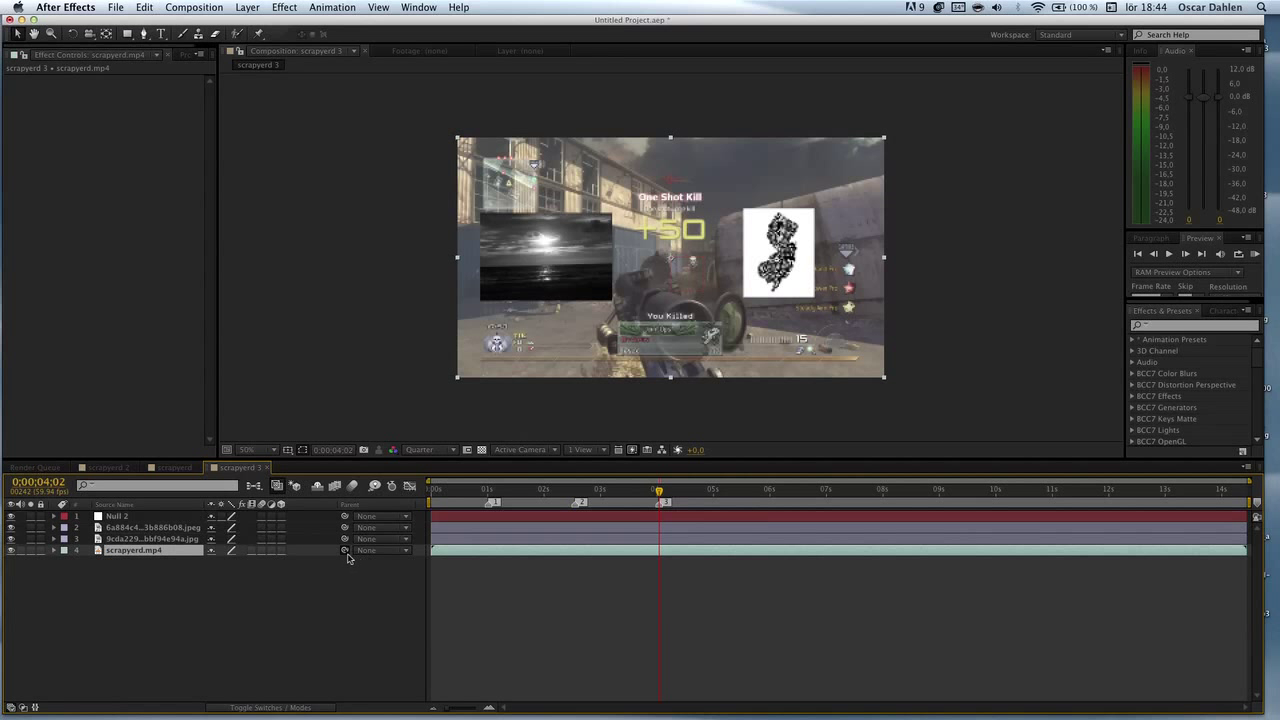
pyautogui.moveTo(345, 550); pyautogui.dragTo(107, 519)
pyautogui.moveTo(345, 531); pyautogui.dragTo(125, 518)
pyautogui.click(127, 540)
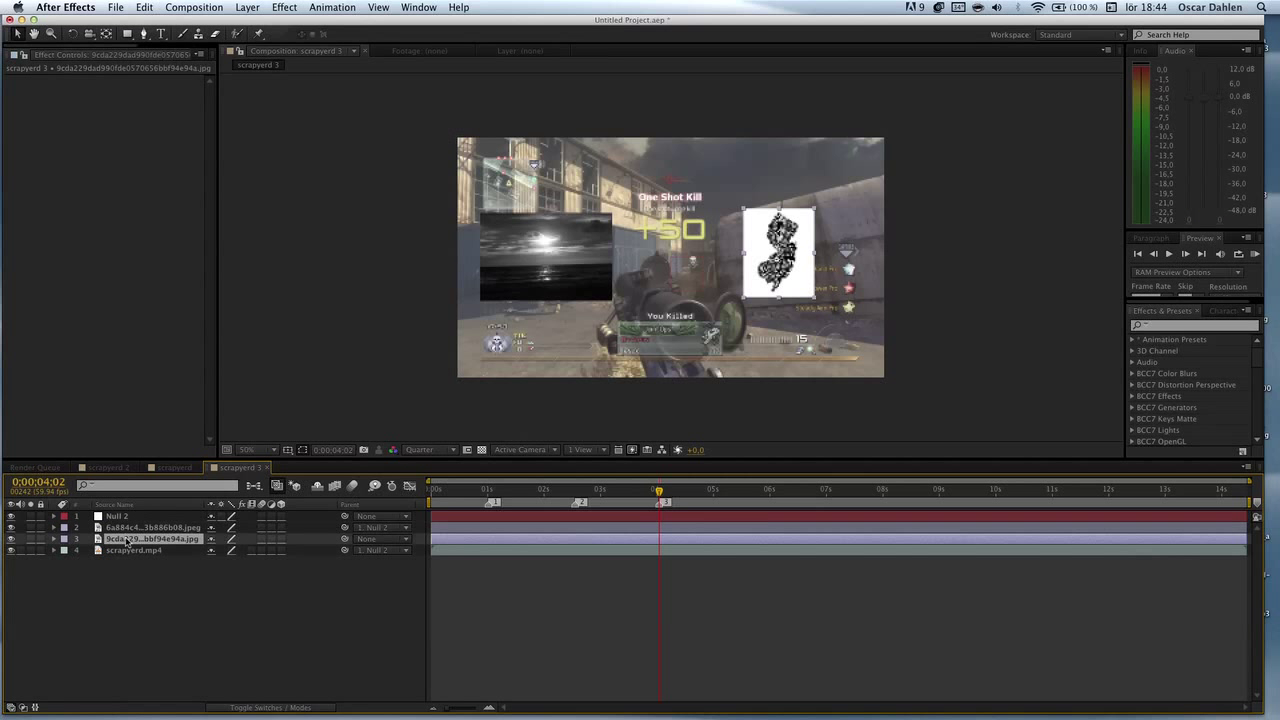
# Scale the null object to 102% to enlarge its parented layers, and collapse its properties
pyautogui.click(467, 517)
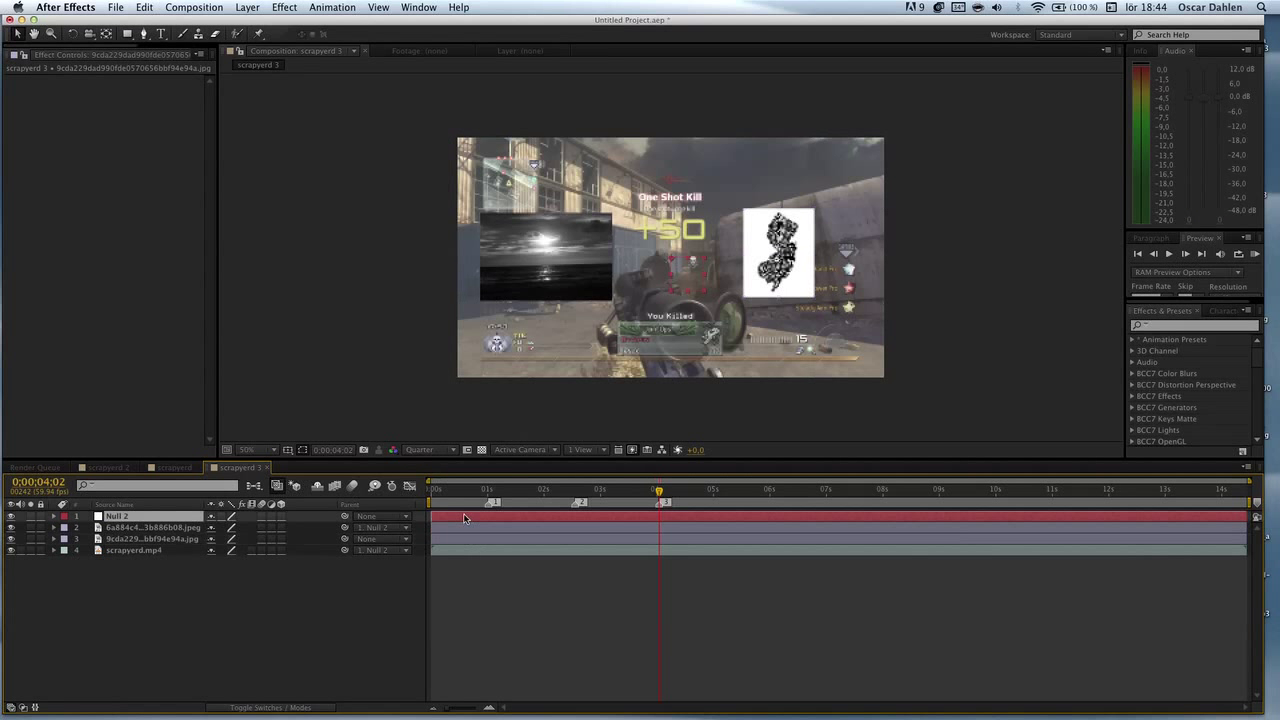
pyautogui.click(55, 517)
pyautogui.click(67, 528)
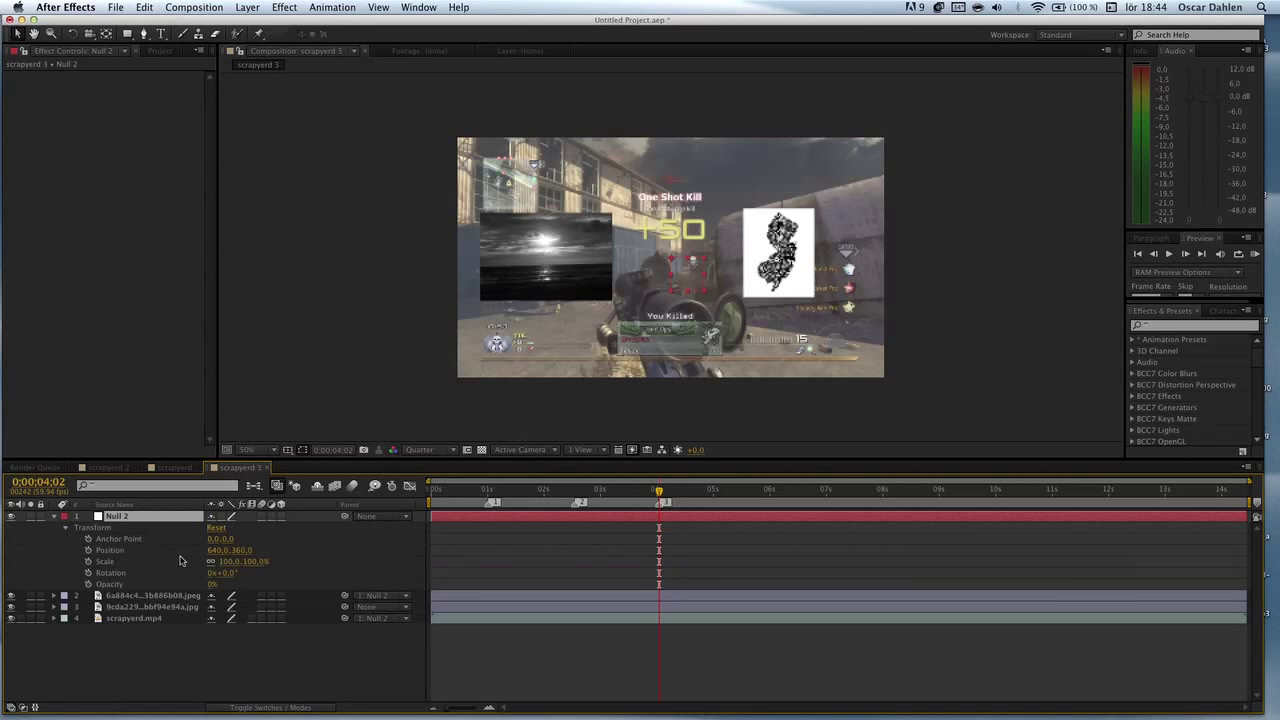
pyautogui.moveTo(206, 562)
pyautogui.mouseDown()
pyautogui.moveTo(247, 561)
pyautogui.moveTo(217, 556)
pyautogui.mouseUp()
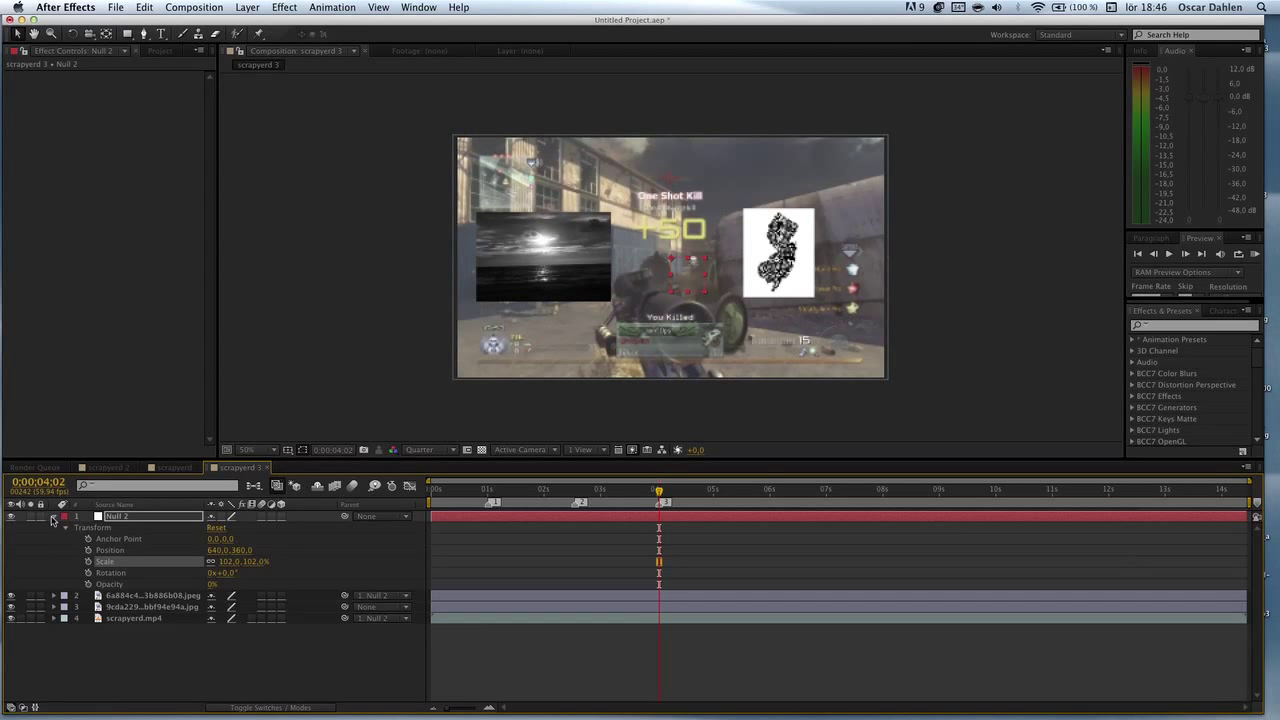
pyautogui.click(53, 520)
pyautogui.click(95, 579)
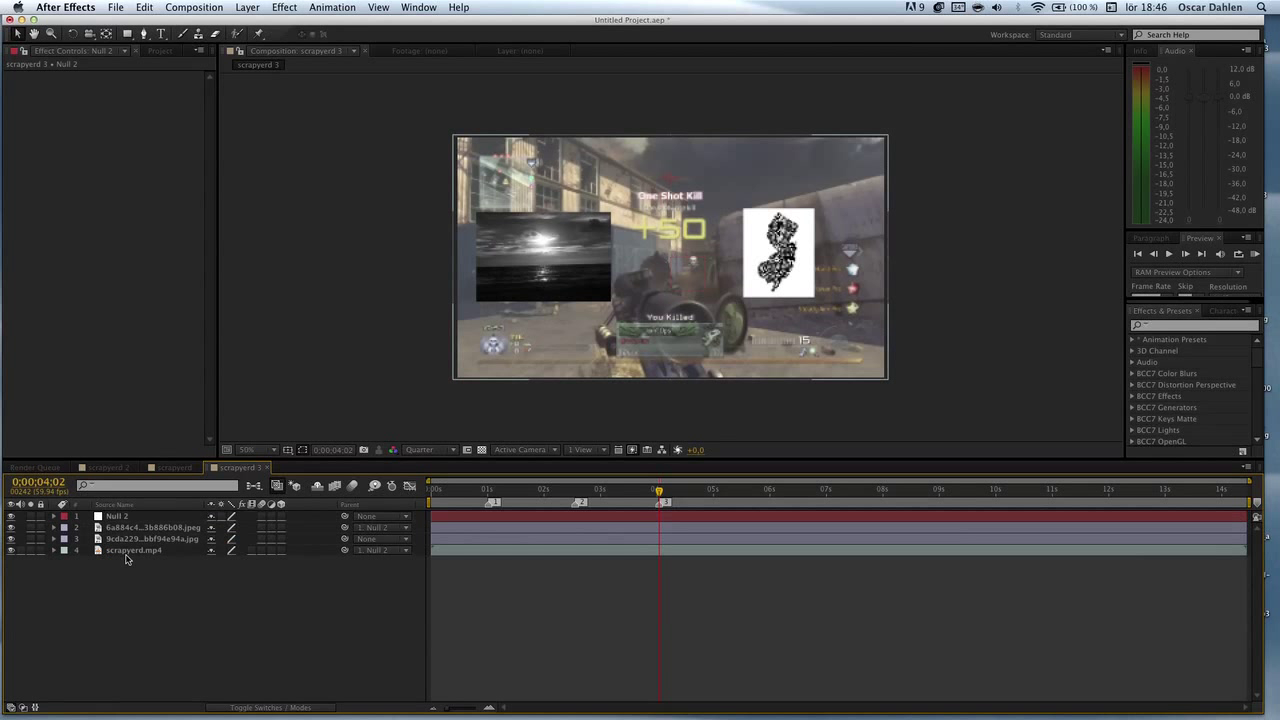
# Look at the scrapyerd 2 composition, return to the scrapyerd composition, and deselect its layers
pyautogui.click(172, 469)
pyautogui.click(112, 469)
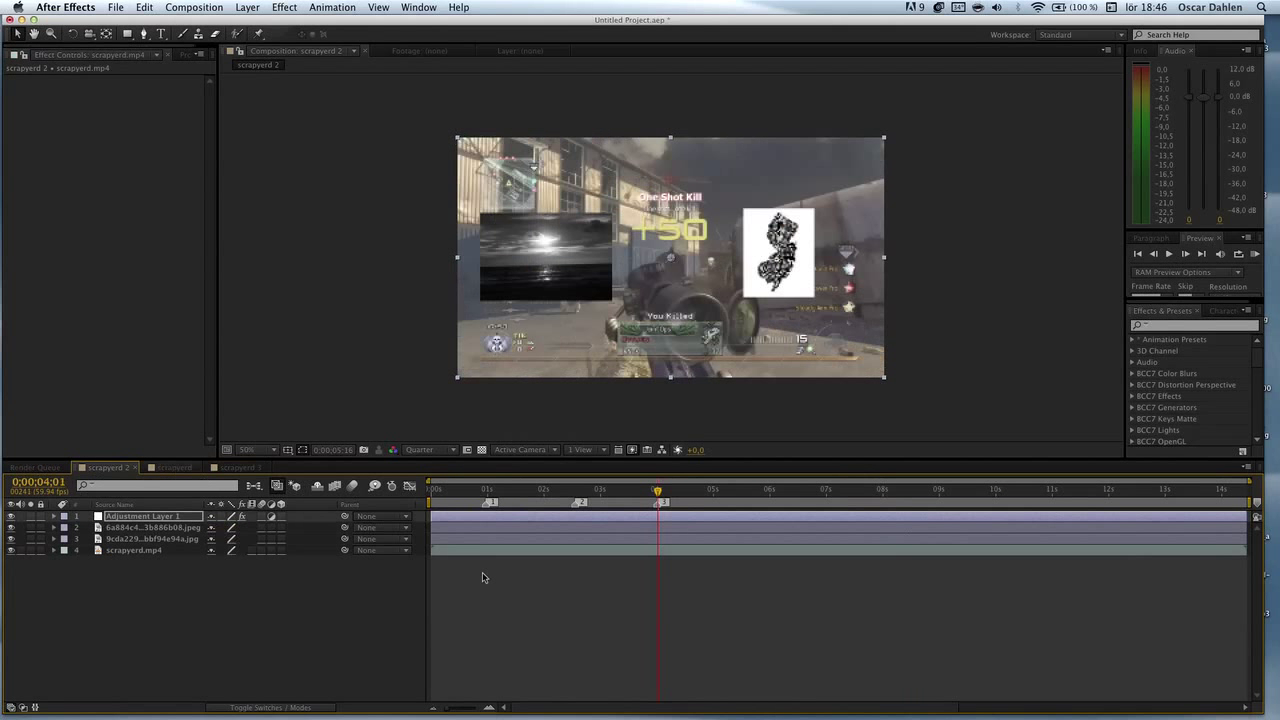
pyautogui.click(554, 603)
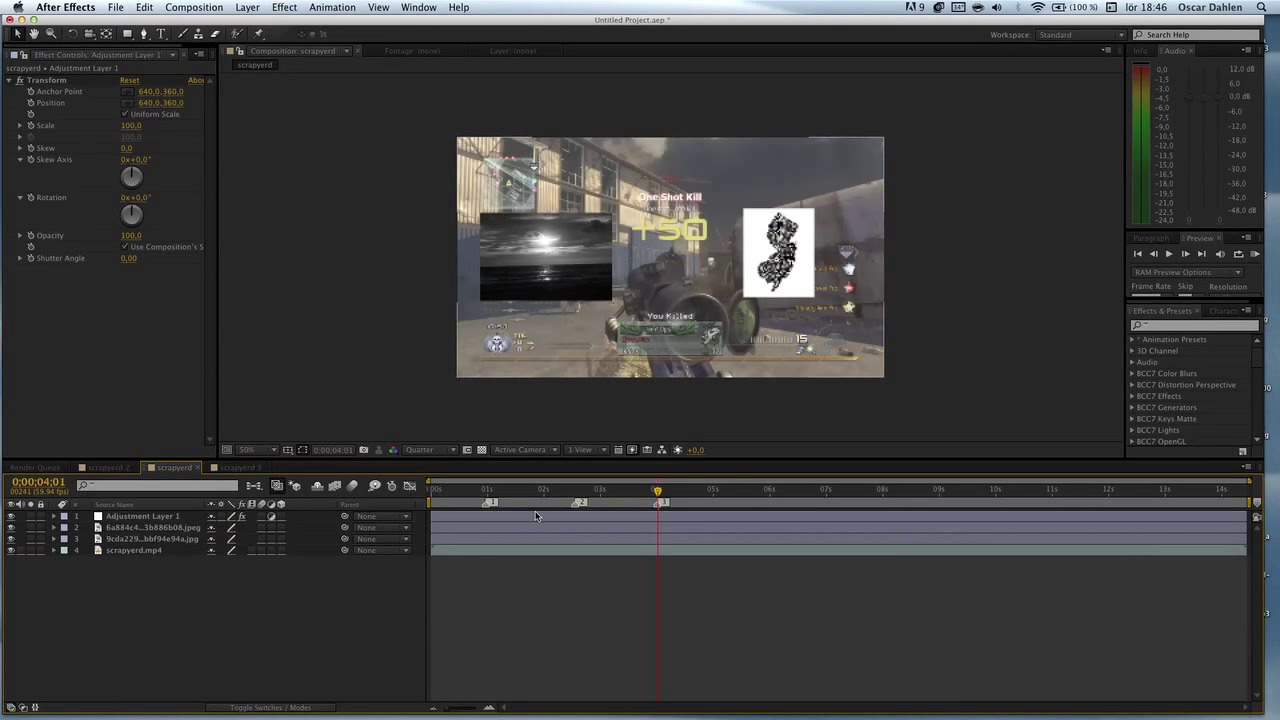